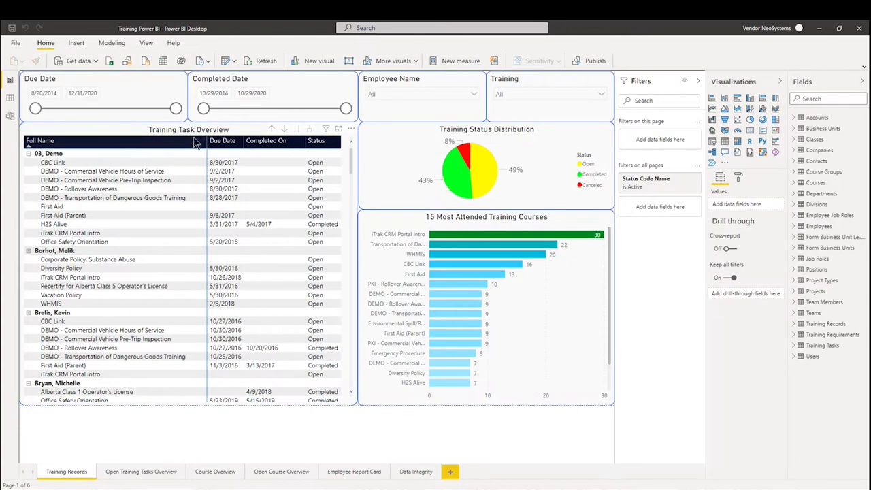
pyautogui.click(269, 128)
pyautogui.click(272, 128)
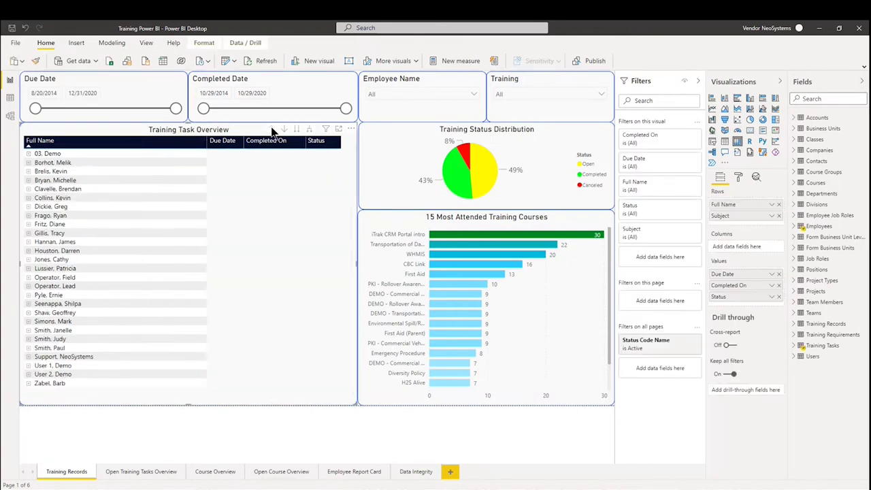
pyautogui.click(29, 251)
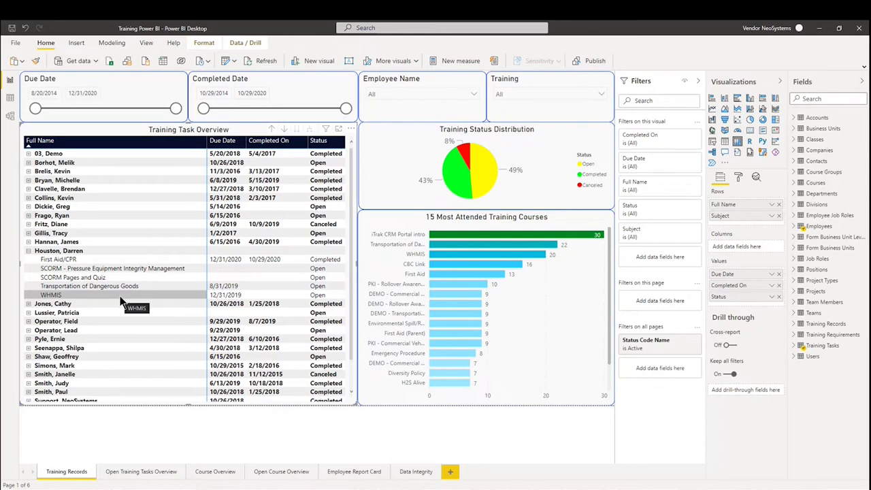
pyautogui.click(29, 251)
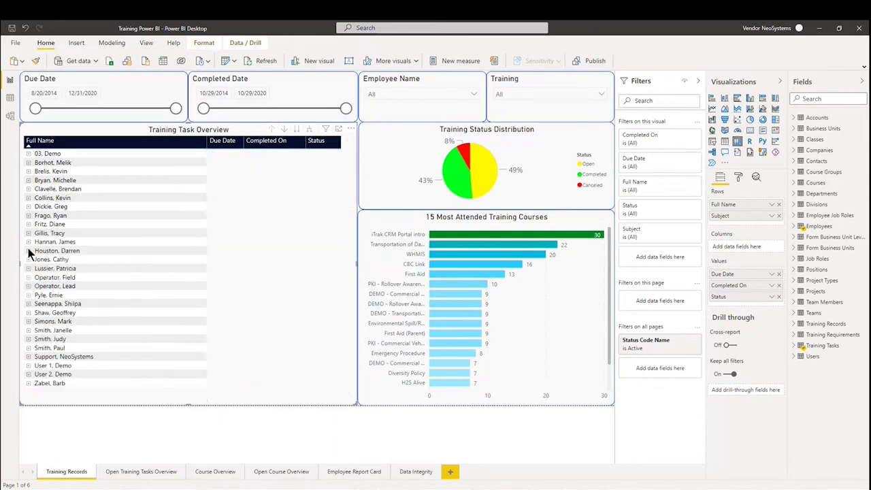
pyautogui.click(399, 95)
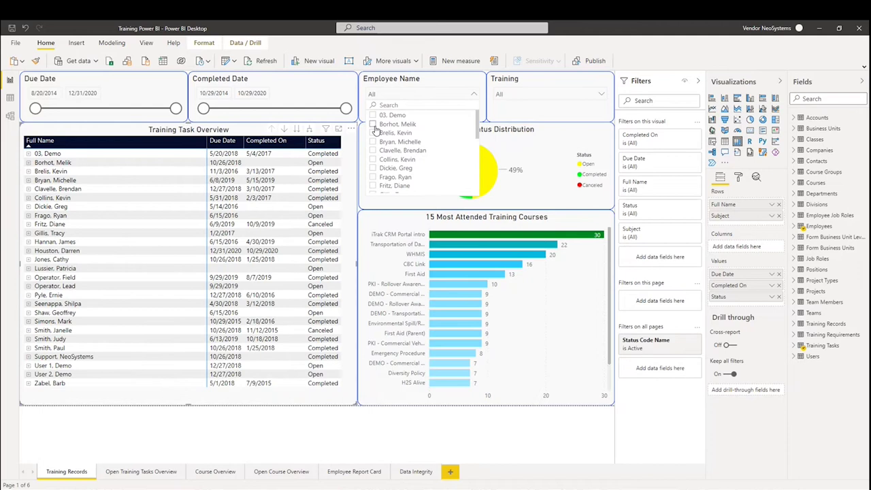
pyautogui.scroll(-2, 400, 170)
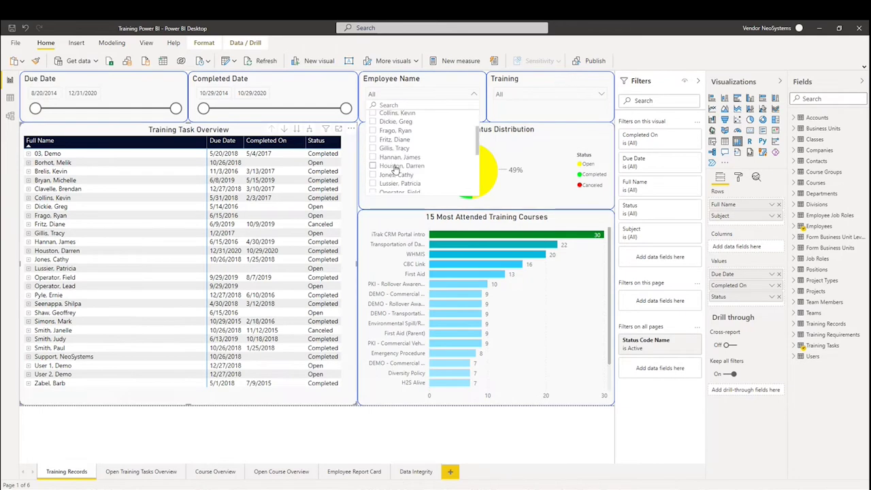
pyautogui.click(396, 166)
pyautogui.click(417, 90)
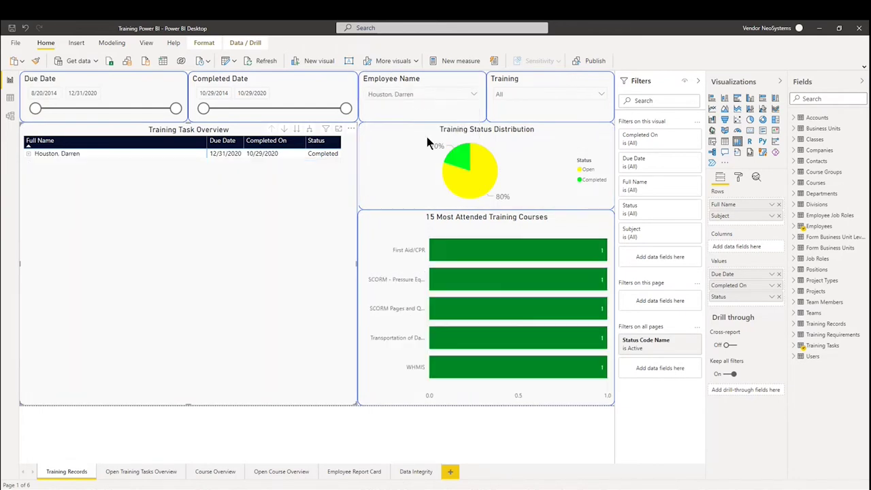
pyautogui.click(28, 154)
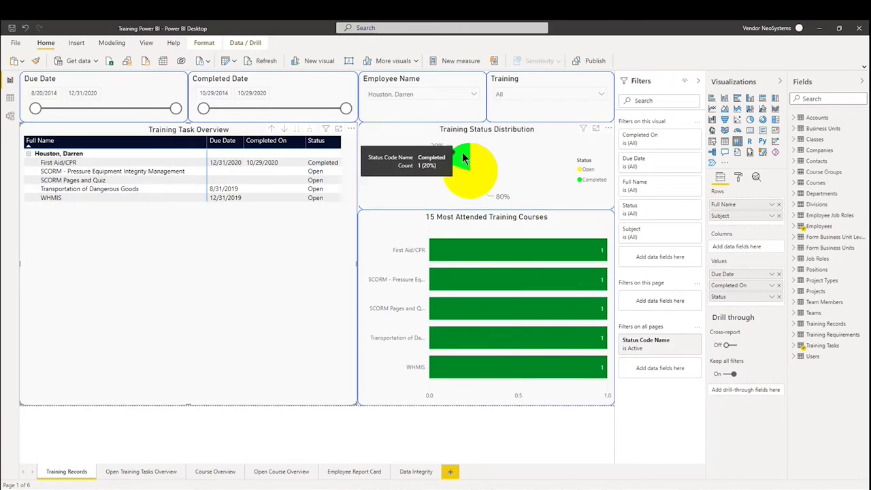
pyautogui.moveTo(493, 180)
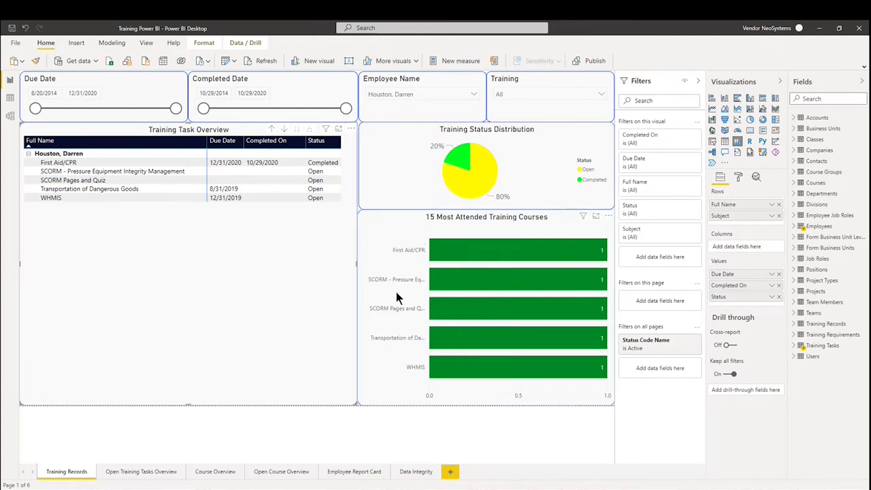
pyautogui.click(432, 93)
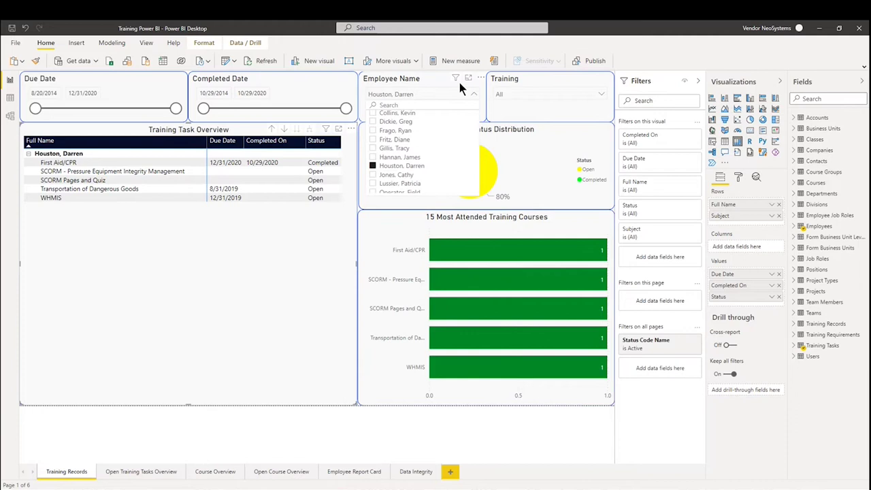
pyautogui.click(381, 164)
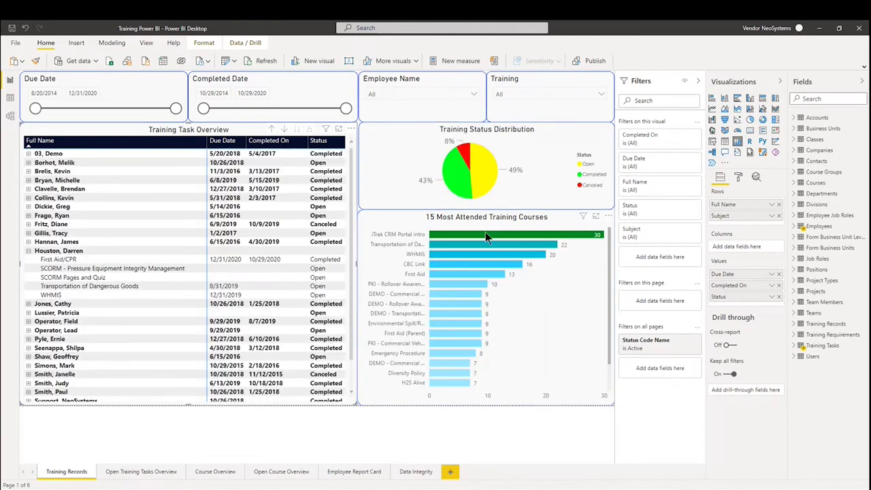
pyautogui.click(426, 96)
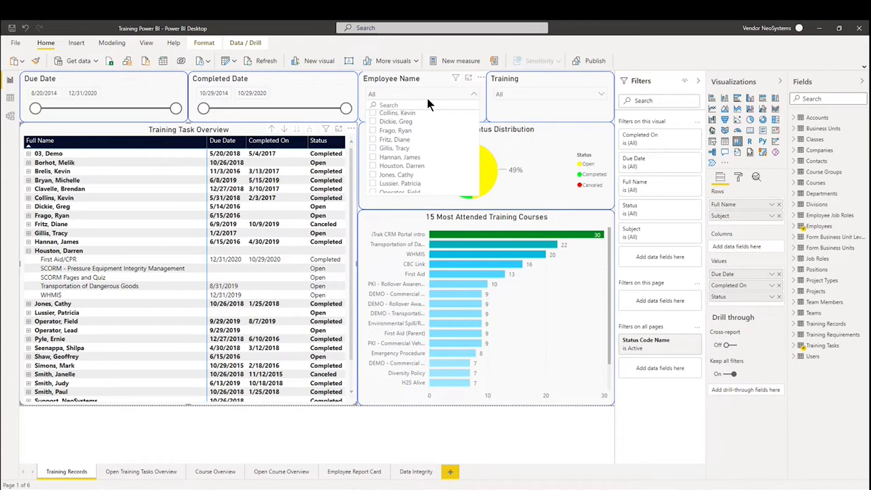
pyautogui.click(385, 130)
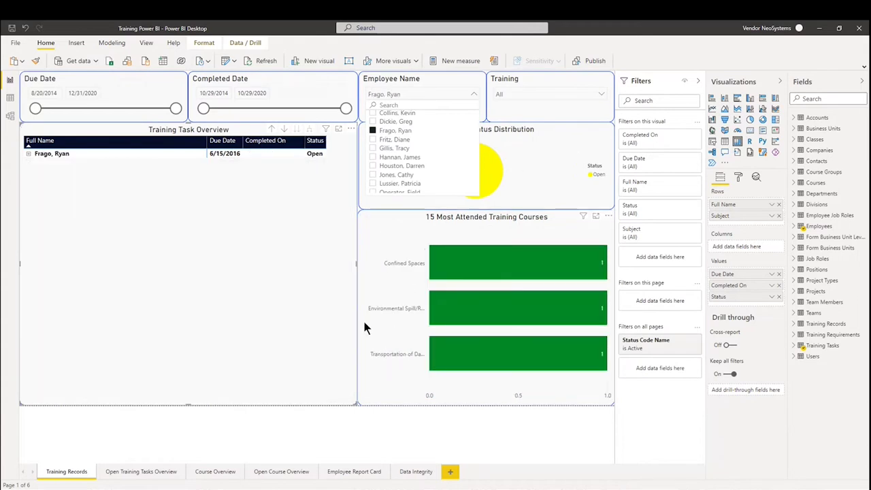
pyautogui.click(394, 131)
pyautogui.click(581, 94)
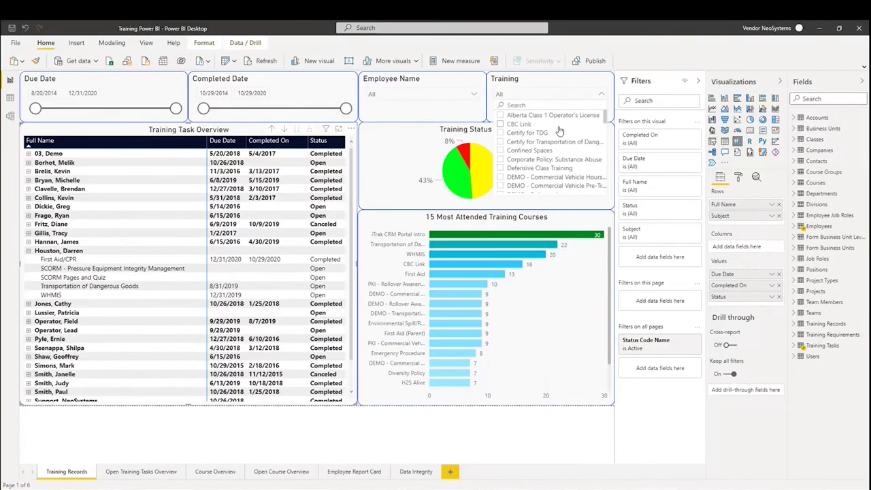
# Filter the Training slicer to WHMIS and expand every employee row one level to show WHMIS due dates and statuses
pyautogui.scroll(-5, 558, 145)
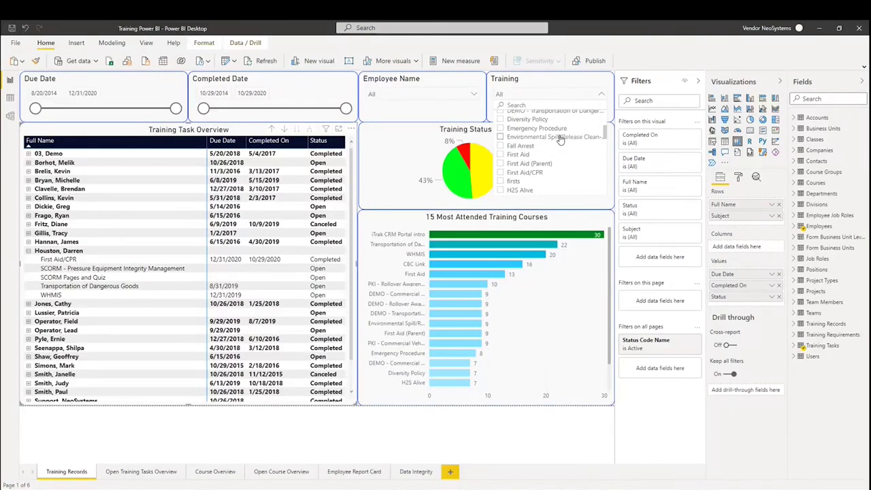
pyautogui.scroll(-10, 557, 145)
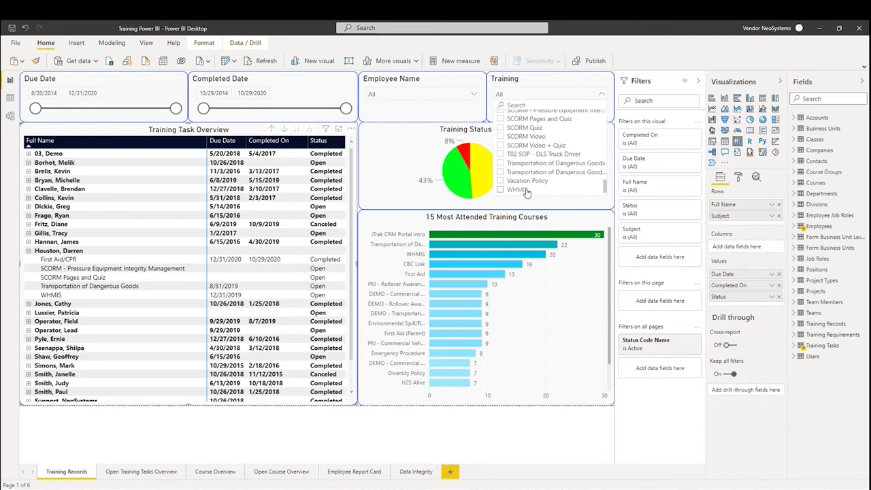
pyautogui.click(517, 189)
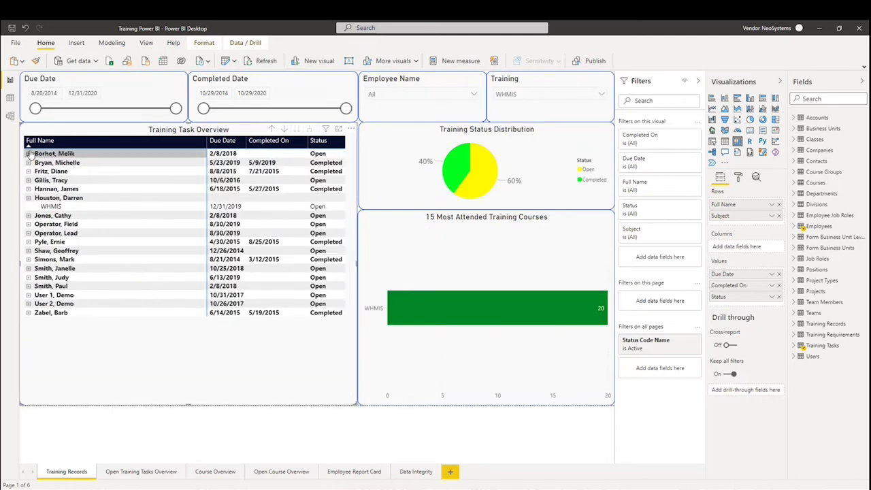
pyautogui.click(285, 129)
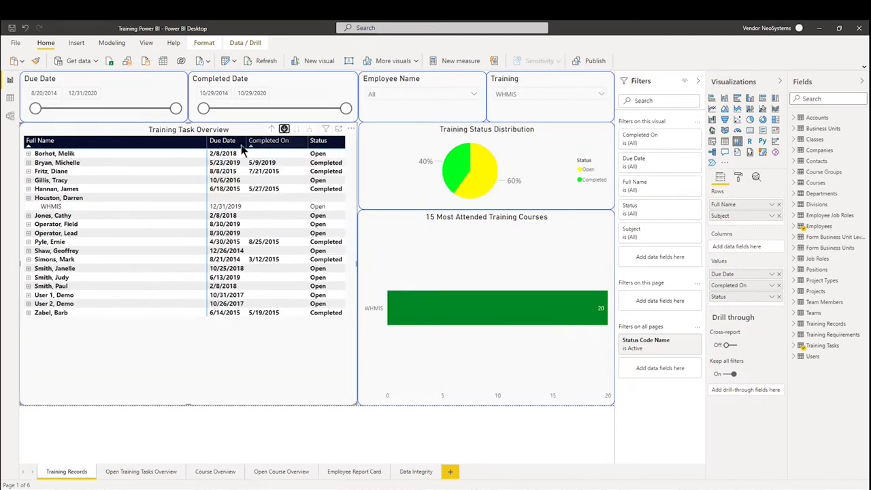
pyautogui.click(284, 130)
pyautogui.click(310, 128)
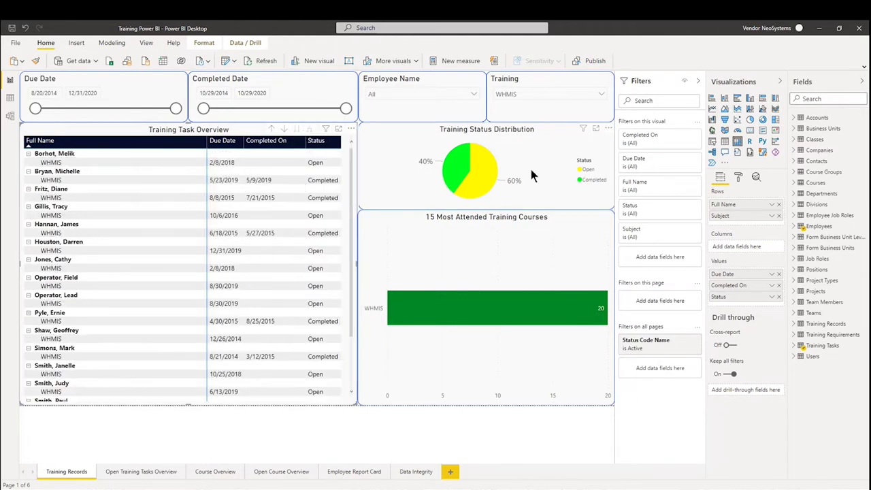
pyautogui.moveTo(454, 170)
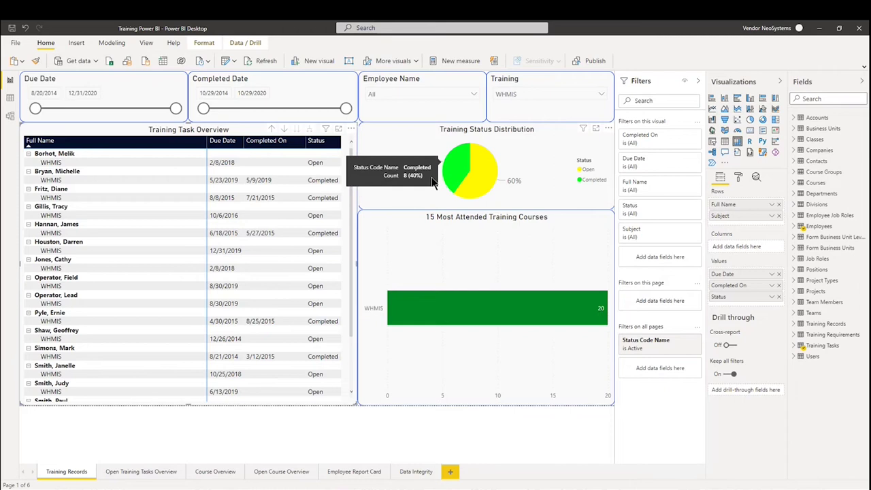
pyautogui.moveTo(485, 171)
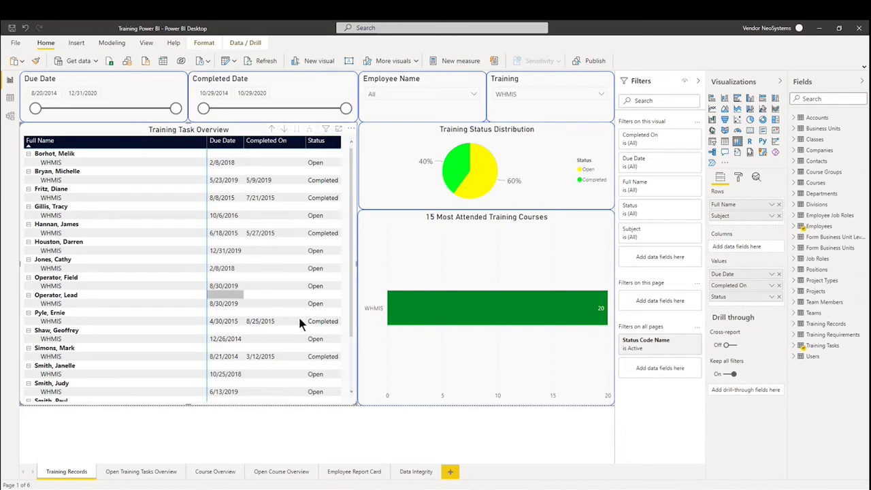
# On the Open Training Tasks Overview page, filter the overdue tasks and chart to WHMIS training
pyautogui.click(136, 474)
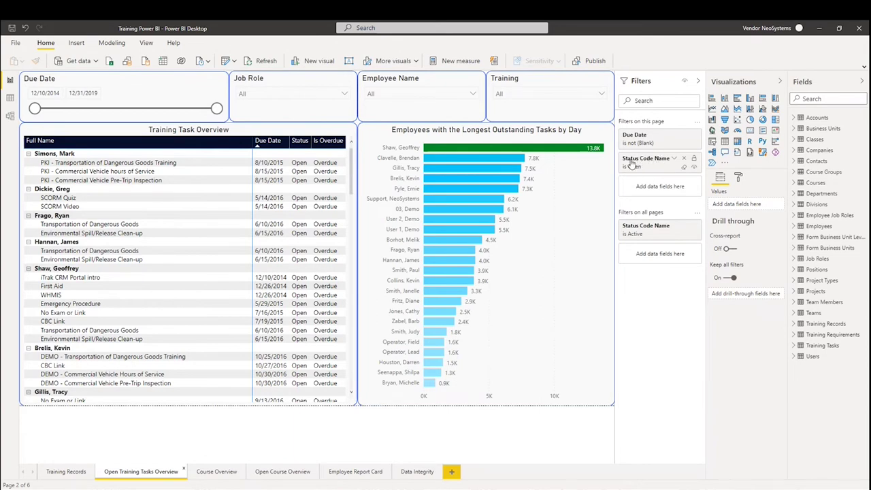
pyautogui.click(551, 95)
pyautogui.scroll(-5, 522, 149)
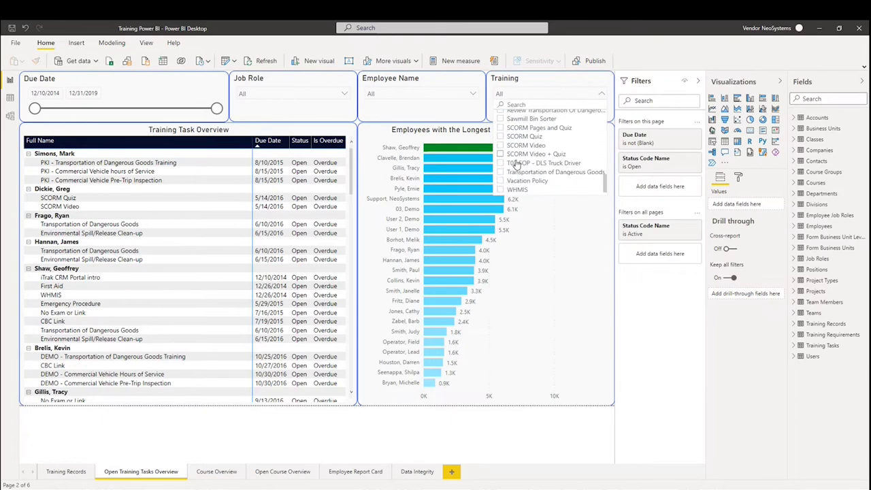
pyautogui.click(520, 187)
pyautogui.click(525, 94)
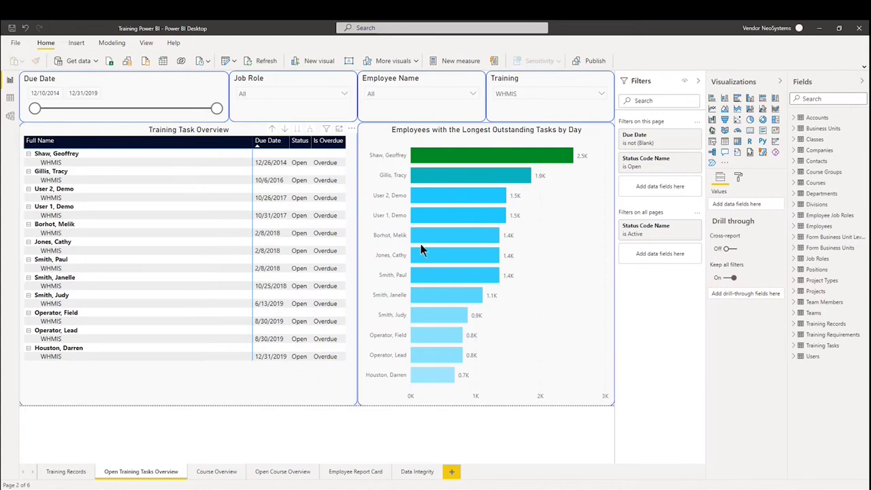
pyautogui.moveTo(497, 158)
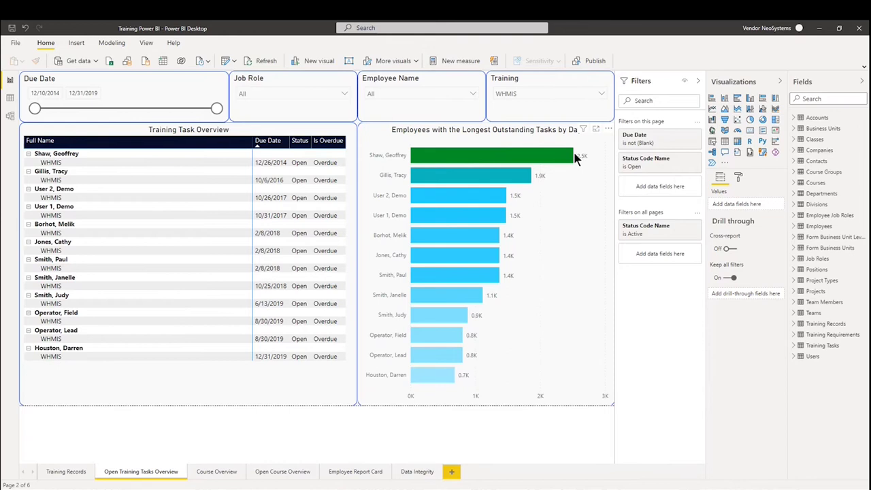
pyautogui.click(560, 94)
pyautogui.click(517, 189)
pyautogui.click(498, 92)
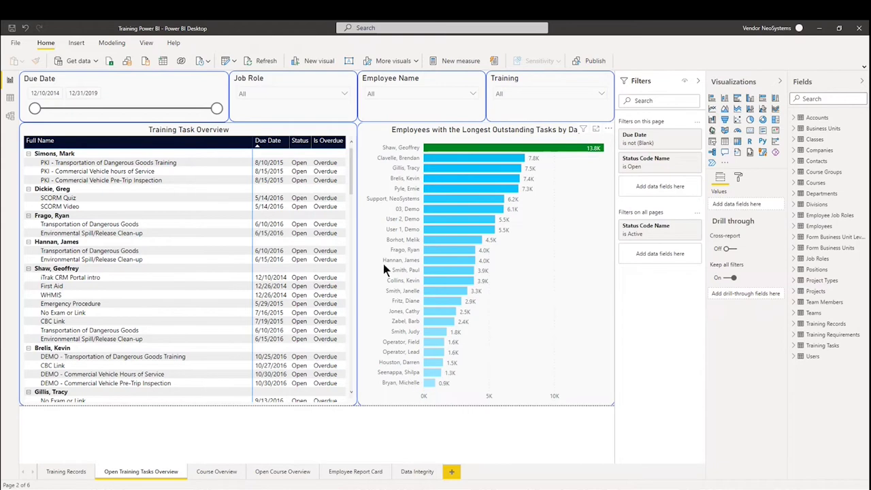
pyautogui.click(411, 94)
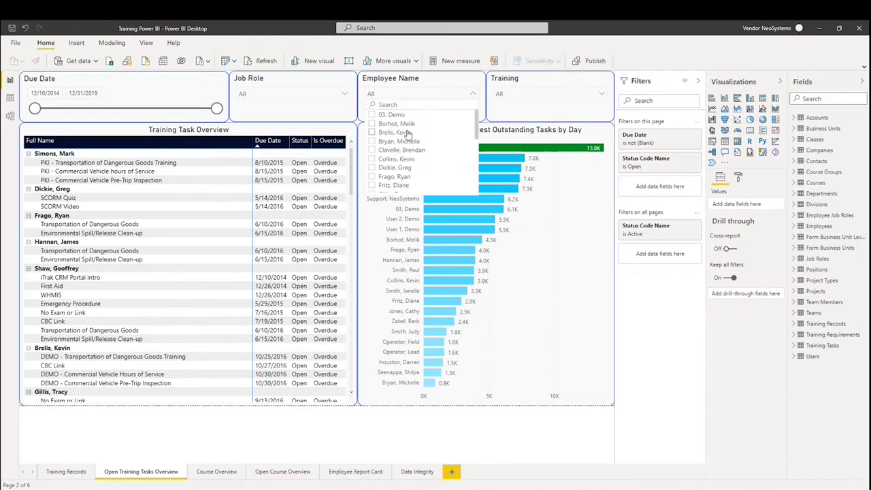
pyautogui.scroll(-2, 411, 166)
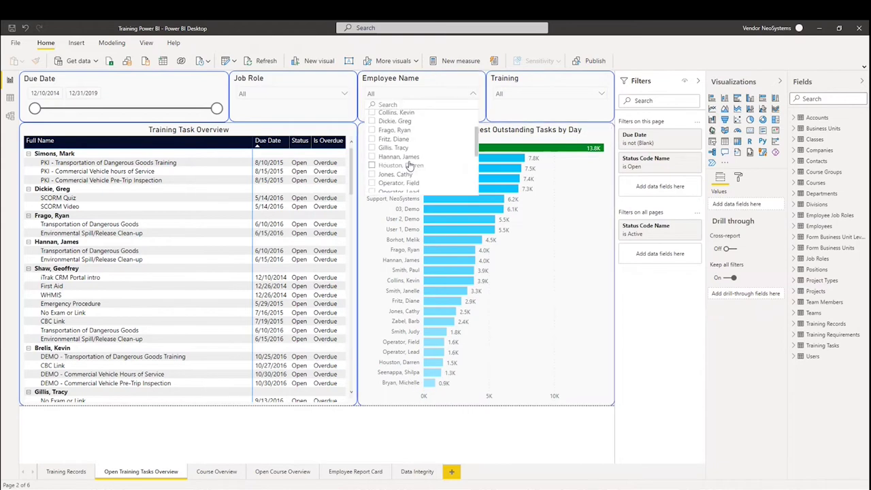
pyautogui.scroll(-4, 413, 147)
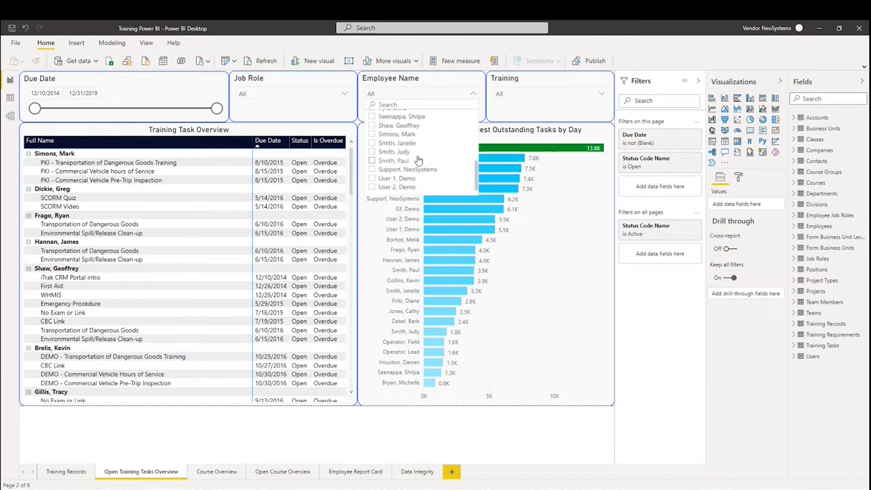
pyautogui.scroll(3, 418, 163)
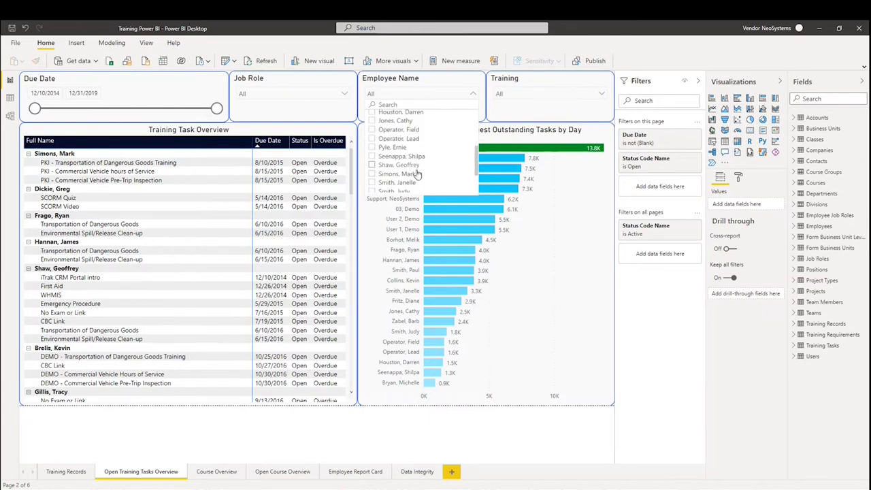
pyautogui.click(416, 165)
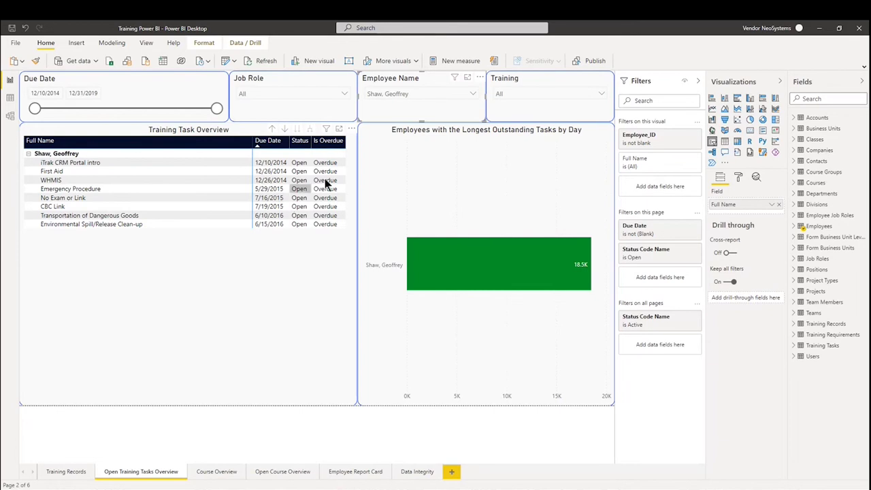
pyautogui.click(445, 93)
pyautogui.click(466, 78)
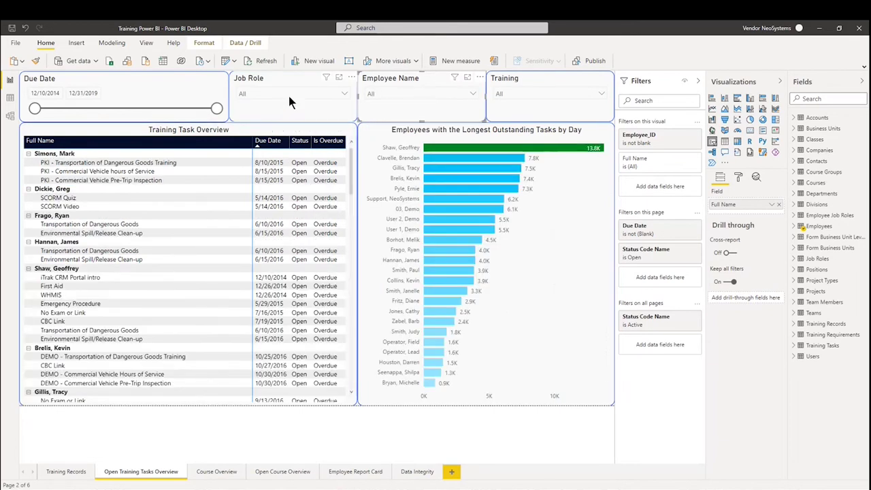
pyautogui.click(289, 96)
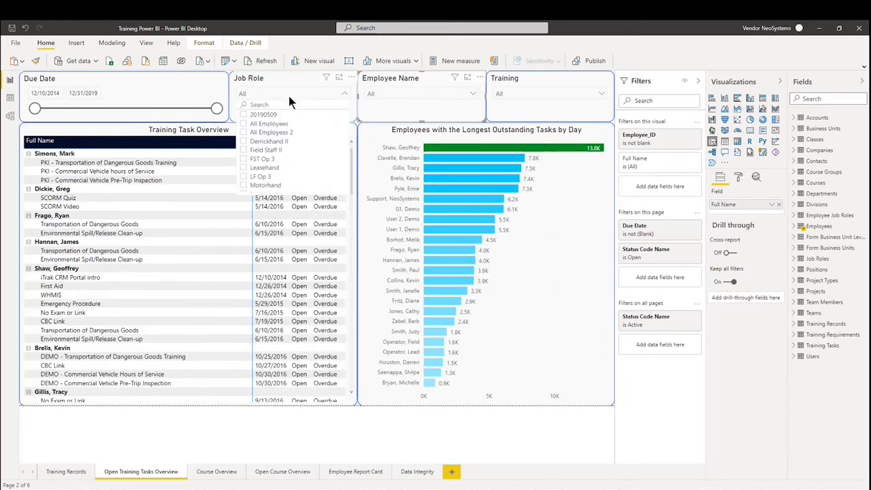
pyautogui.click(285, 151)
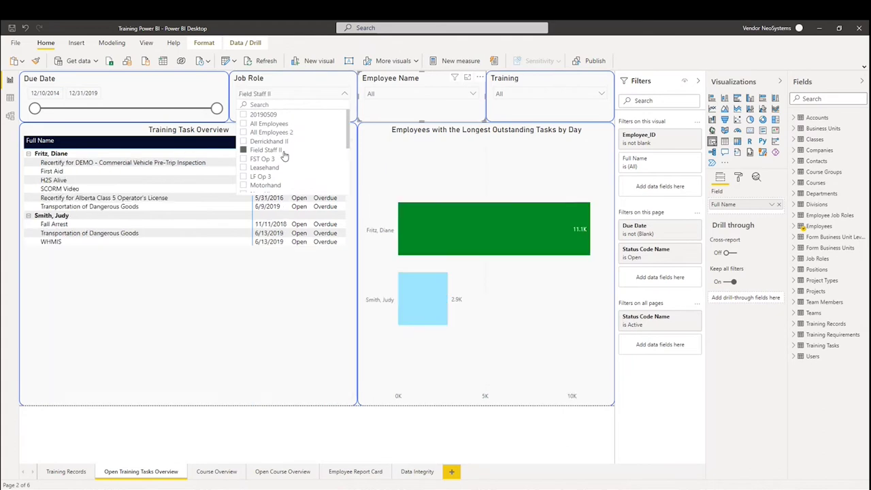
pyautogui.click(292, 94)
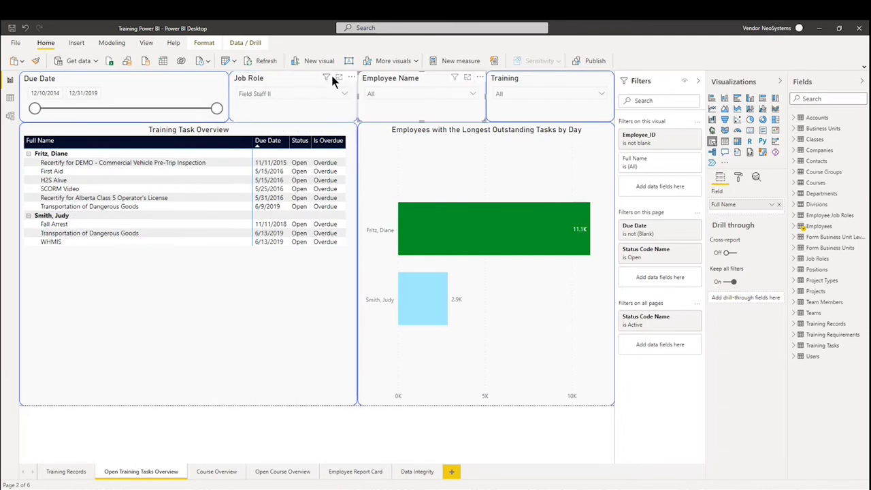
pyautogui.click(319, 99)
pyautogui.click(268, 158)
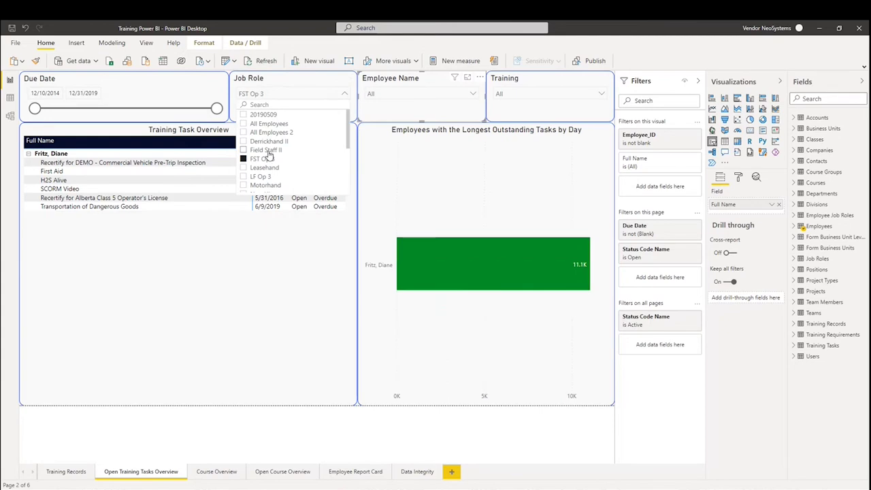
pyautogui.click(269, 158)
pyautogui.click(307, 94)
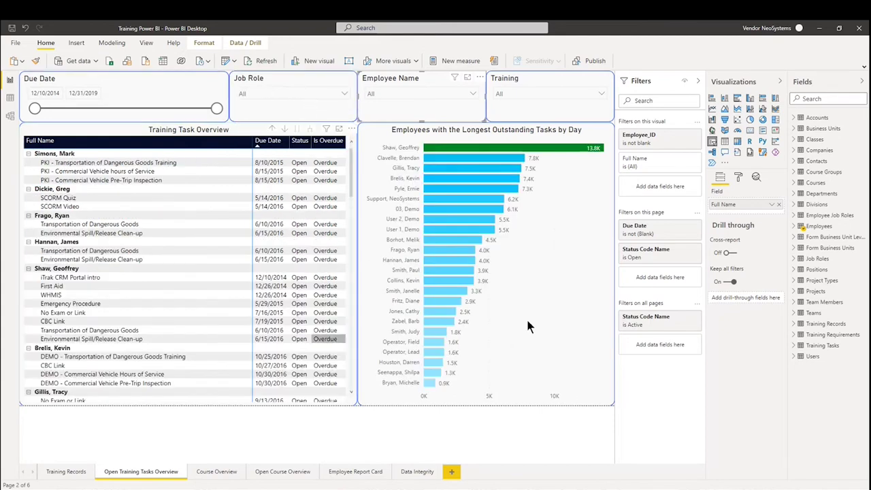
pyautogui.click(245, 435)
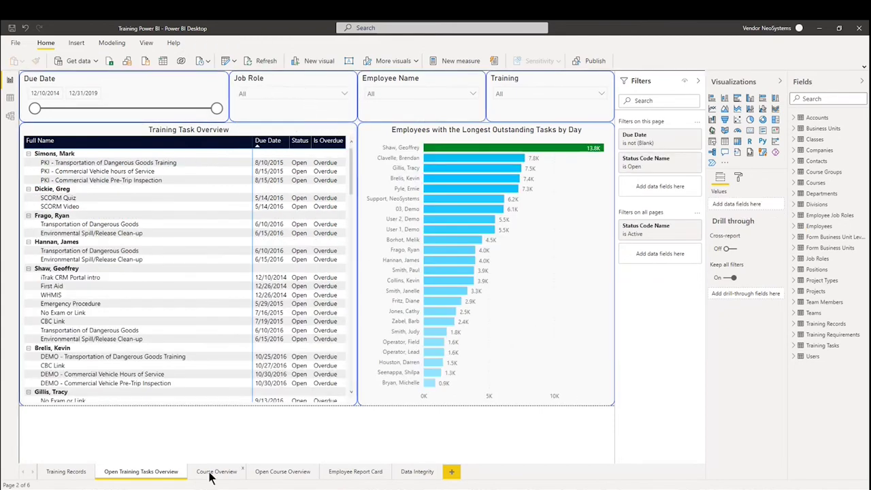
# Switch to the Course Overview page and check the employee and course slicers without filtering
pyautogui.click(215, 471)
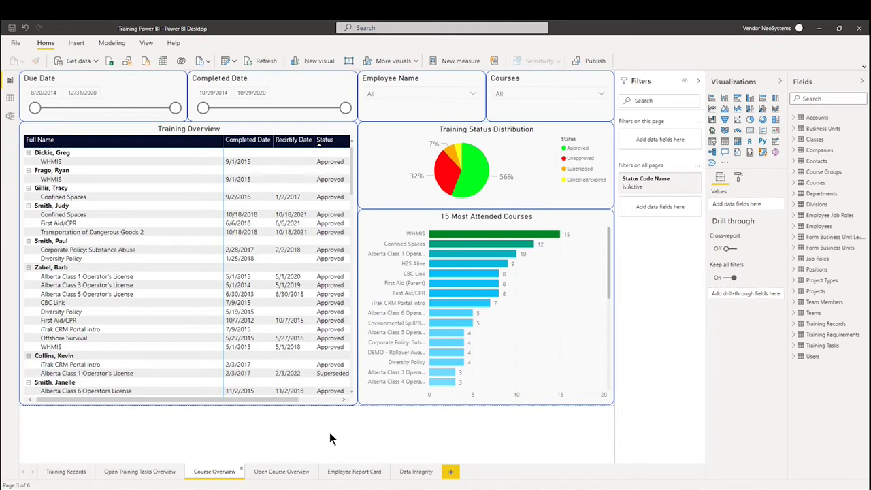
pyautogui.click(415, 97)
pyautogui.click(548, 90)
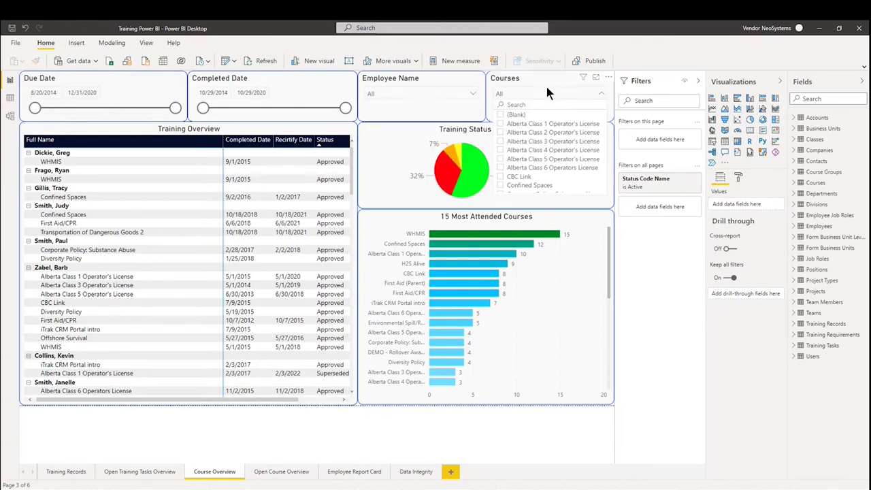
pyautogui.click(522, 90)
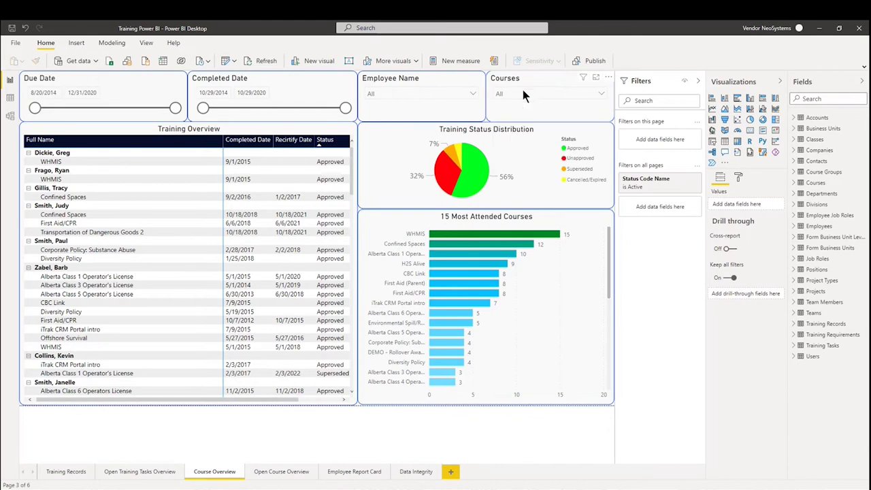
# Cross-filter the table and bar chart by the Unapproved, then Cancelled/Expired, then Unapproved pie slices
pyautogui.click(445, 169)
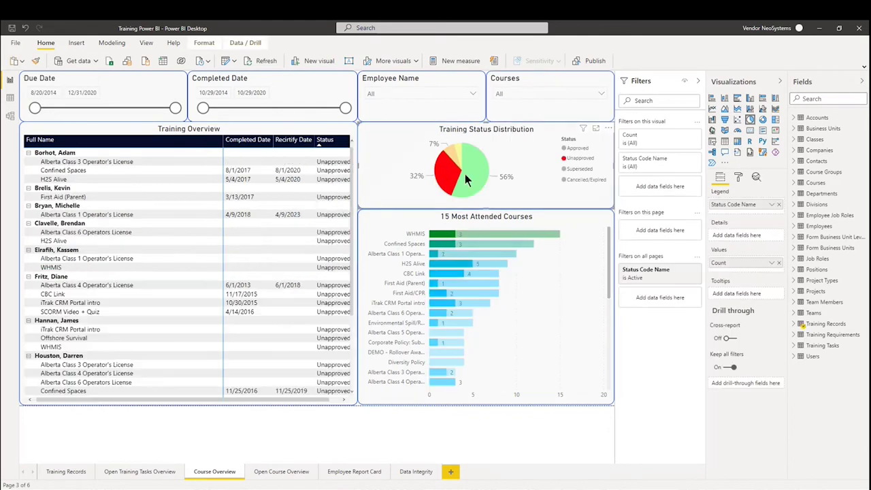
pyautogui.click(460, 152)
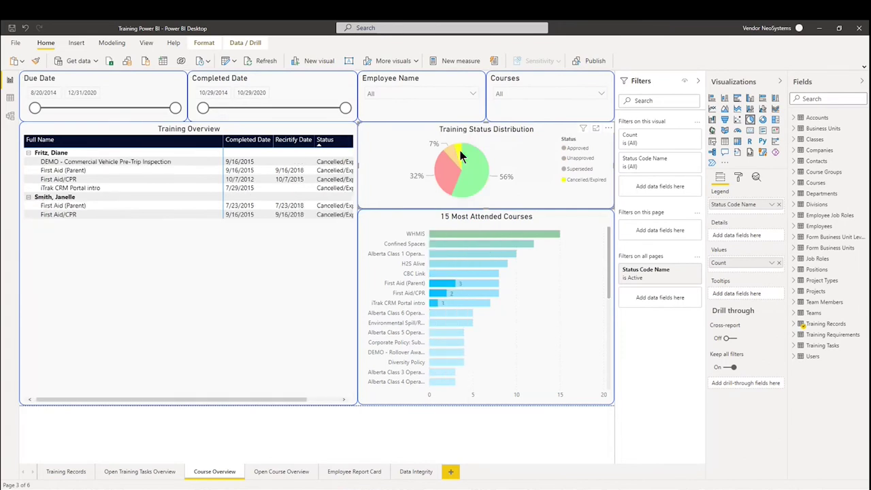
pyautogui.click(444, 178)
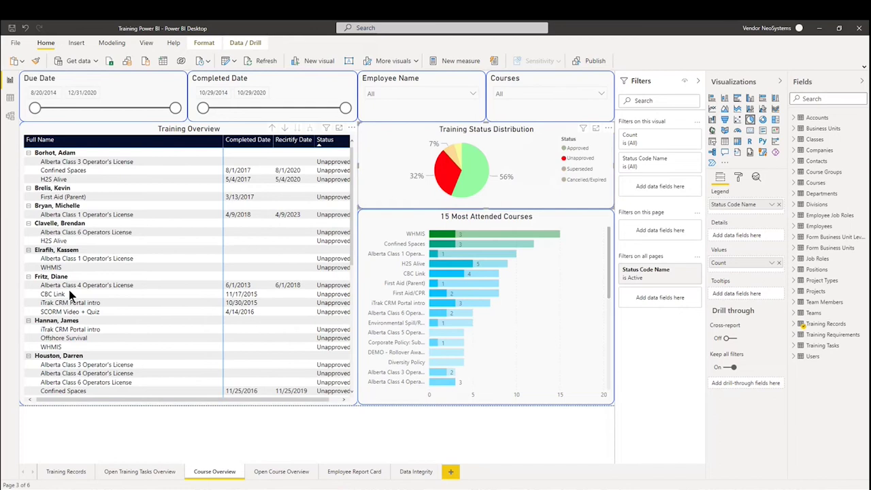
pyautogui.scroll(-5, 204, 194)
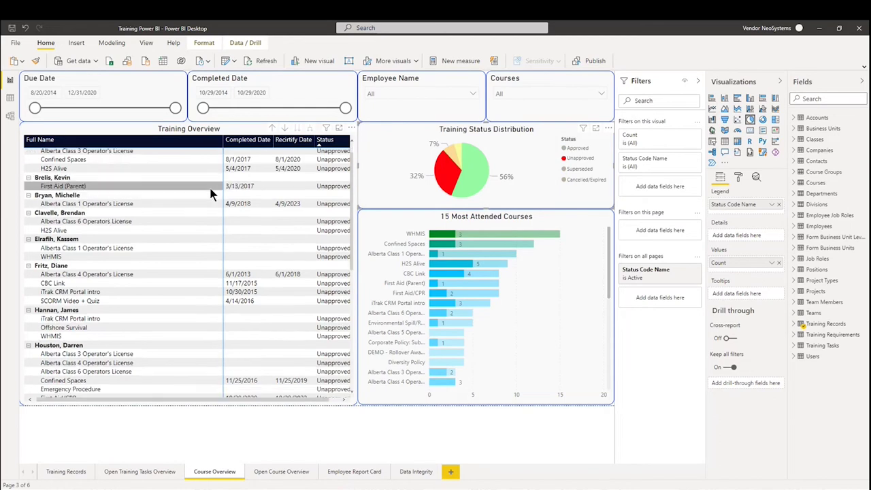
pyautogui.scroll(-2, 214, 214)
pyautogui.scroll(7, 257, 274)
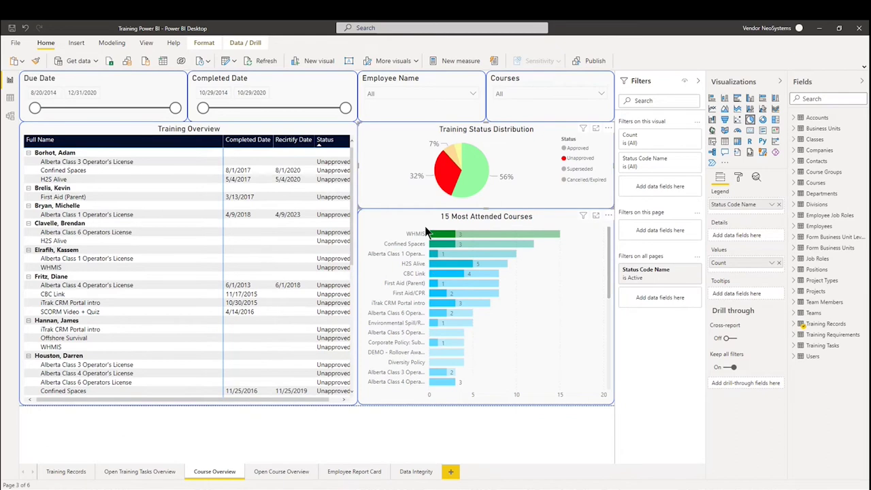
# Clear the Unapproved selection, cross-filter to the WHMIS bar, then return to Training Records
pyautogui.click(447, 175)
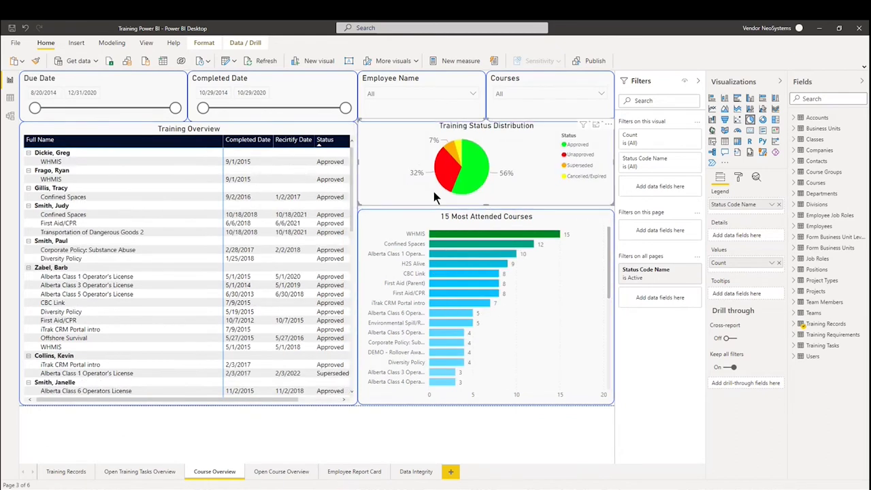
pyautogui.click(448, 230)
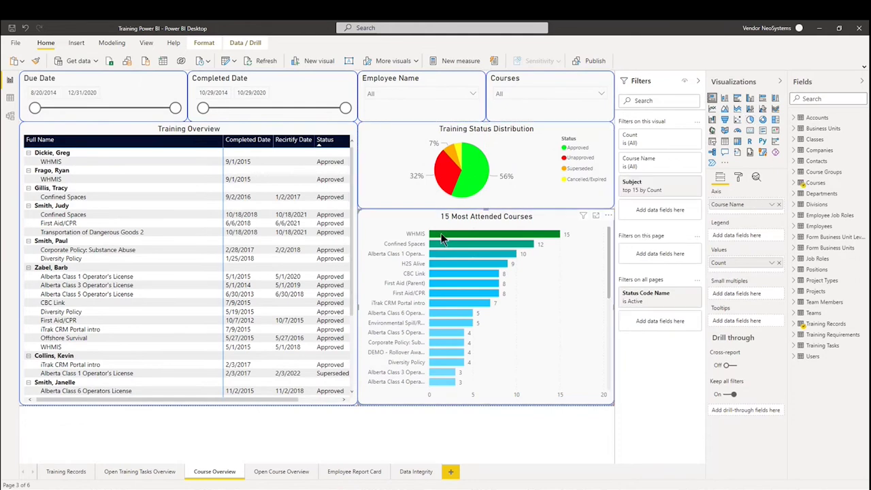
pyautogui.click(440, 234)
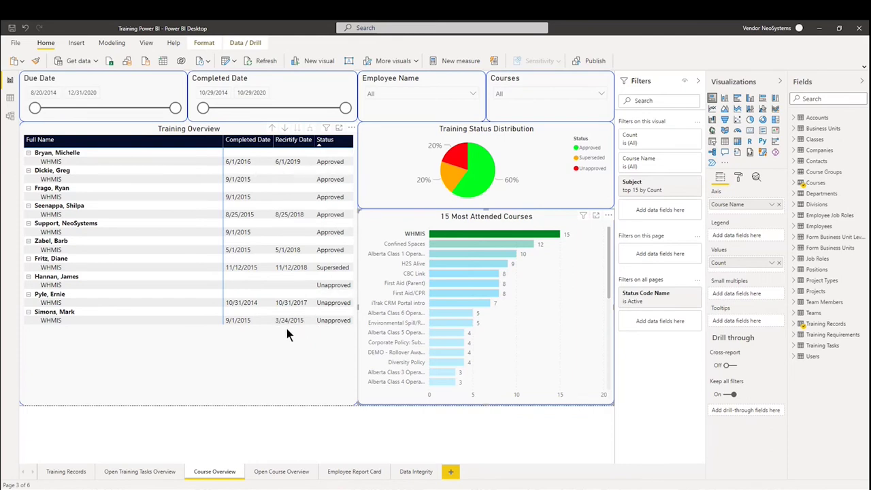
pyautogui.click(63, 471)
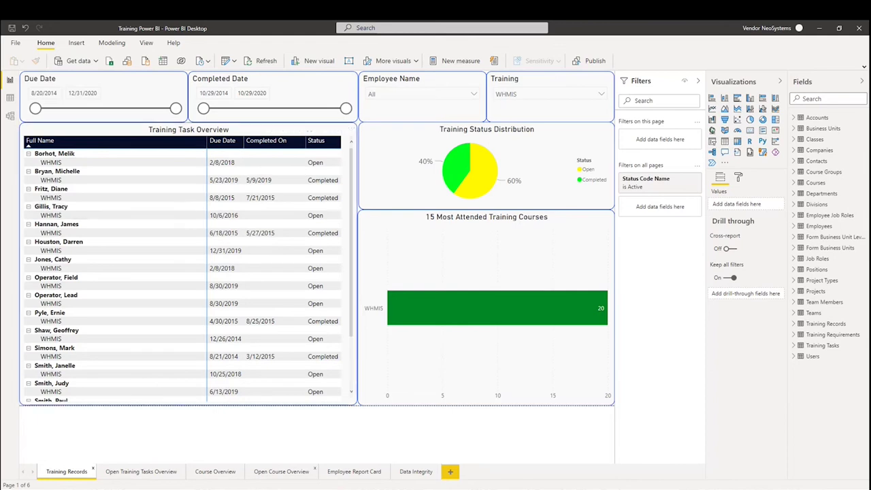
# Go back to the unfiltered Course Overview page, with WHMIS topping attendance at 15
pyautogui.click(218, 475)
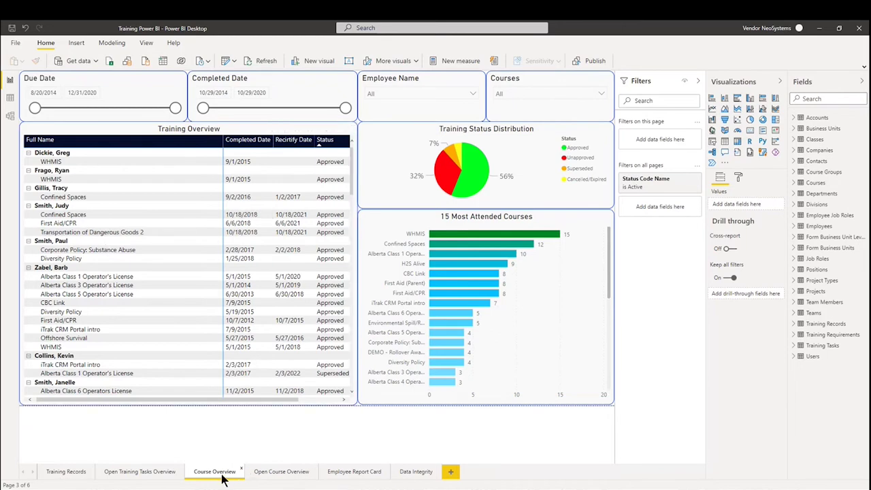
# On Open Course Overview, start the Due Date range at 8/20/2014 and select the top overdue-recertifications bar
pyautogui.click(291, 469)
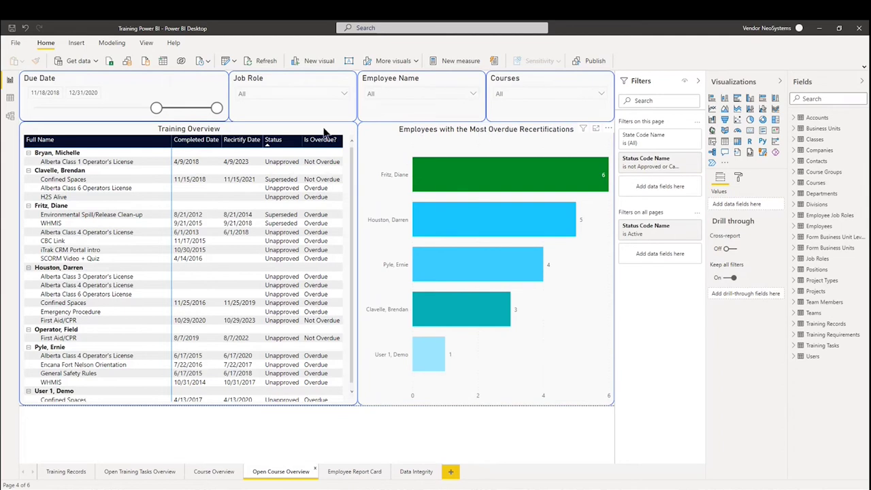
pyautogui.moveTo(156, 108); pyautogui.dragTo(35, 109)
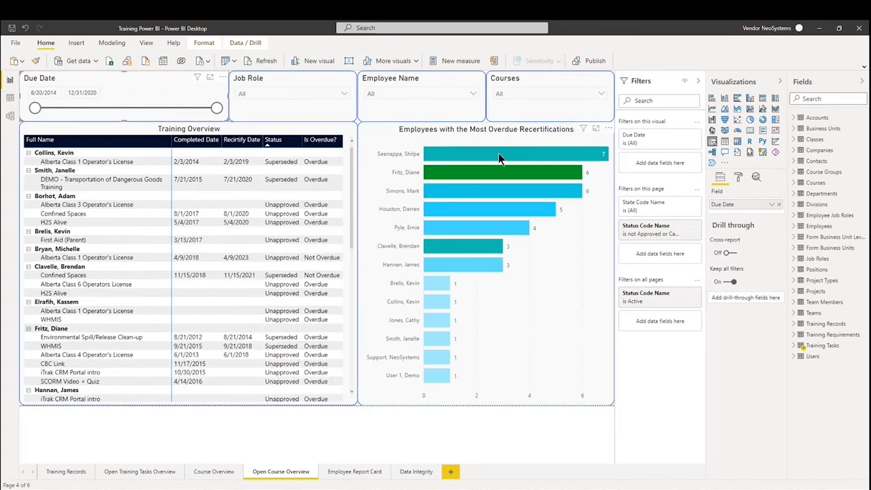
pyautogui.click(439, 157)
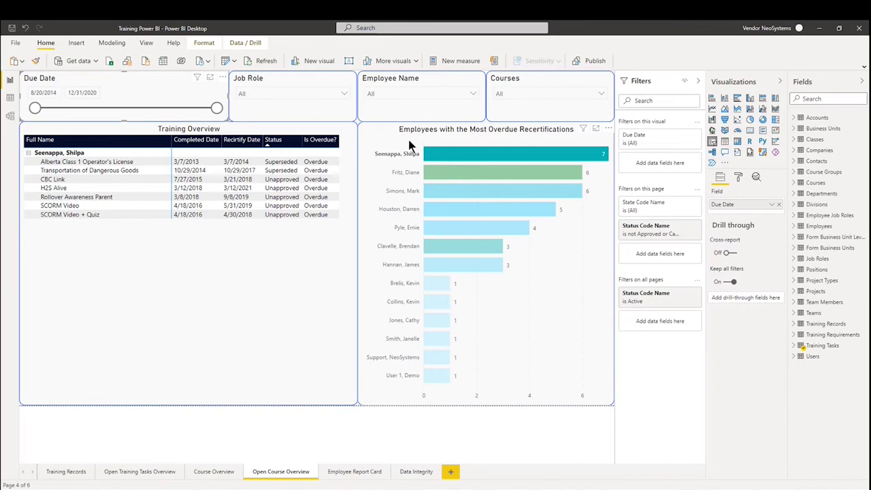
# Filter both visuals to the Field Staff II job role, leaving 6 overdue recertifications
pyautogui.click(472, 95)
pyautogui.click(543, 83)
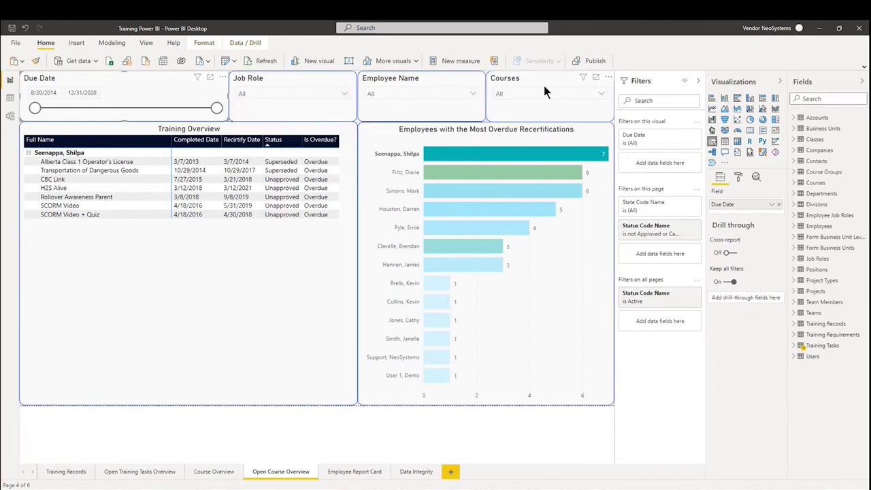
pyautogui.click(321, 97)
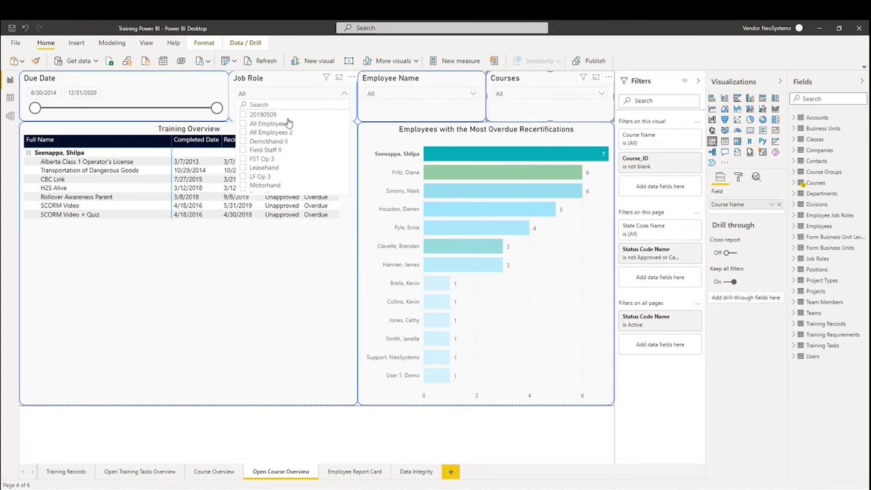
pyautogui.click(268, 151)
pyautogui.click(290, 96)
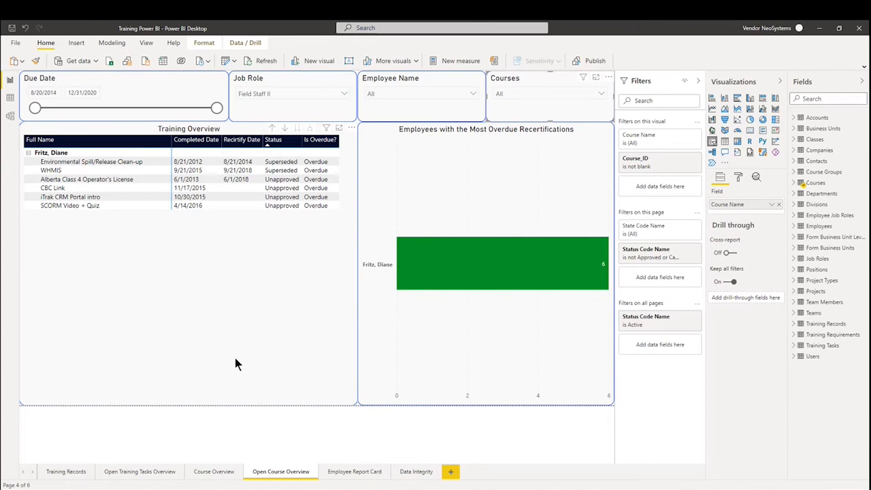
pyautogui.click(133, 473)
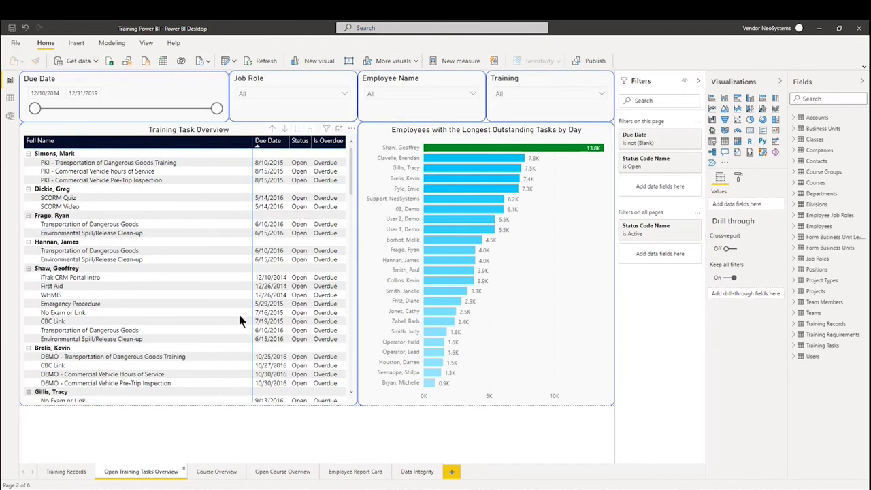
pyautogui.click(285, 472)
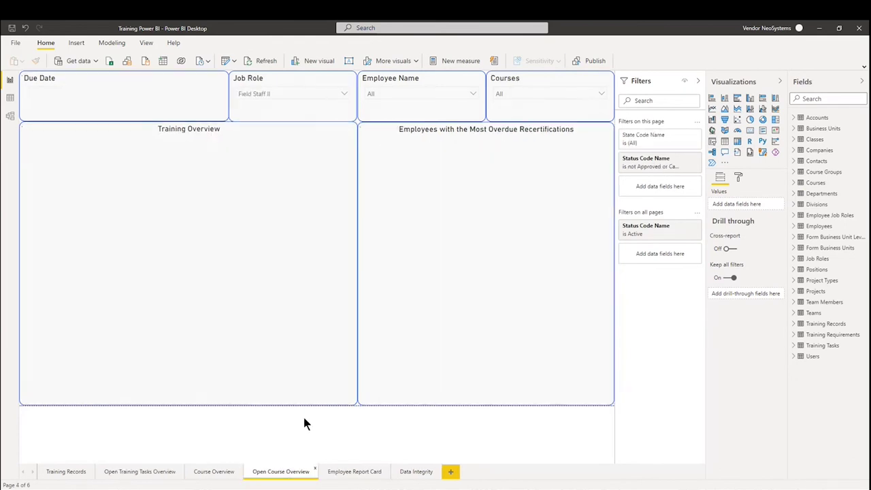
# Filter the Employee Report Card to one employee, scroll completed tasks, and collapse the Visualizations pane
pyautogui.click(354, 471)
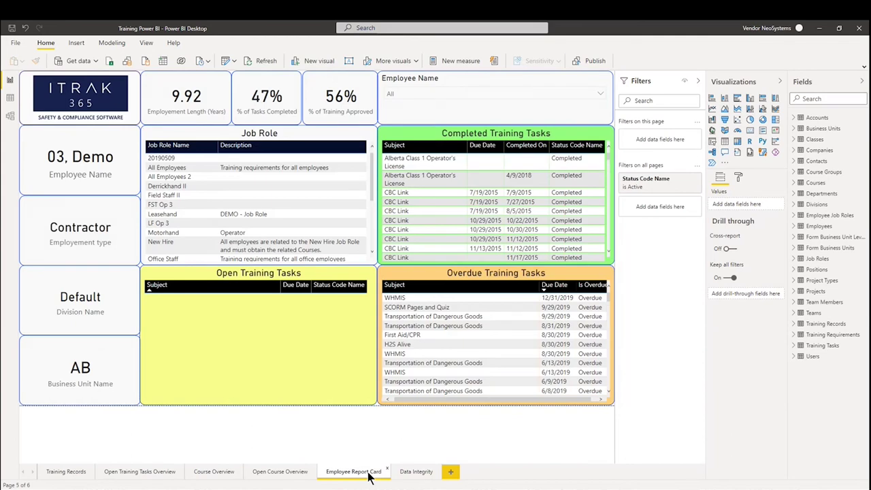
pyautogui.click(446, 87)
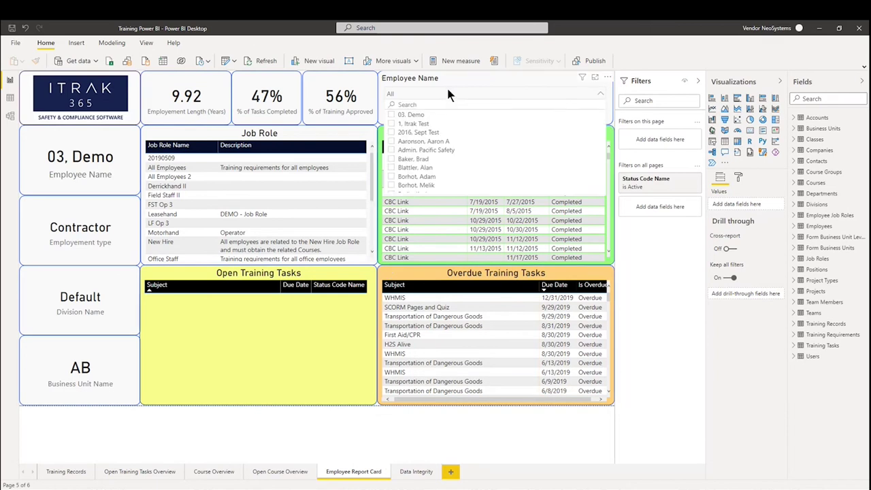
pyautogui.scroll(-5, 434, 159)
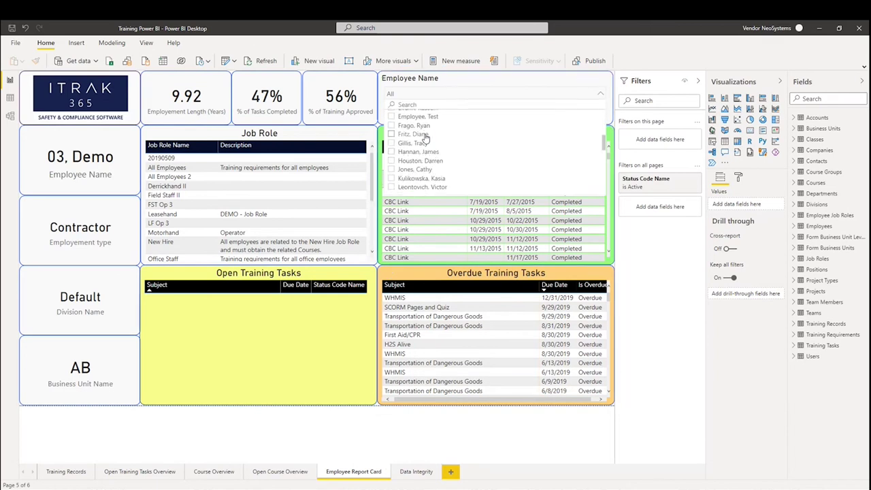
pyautogui.click(425, 134)
pyautogui.click(442, 82)
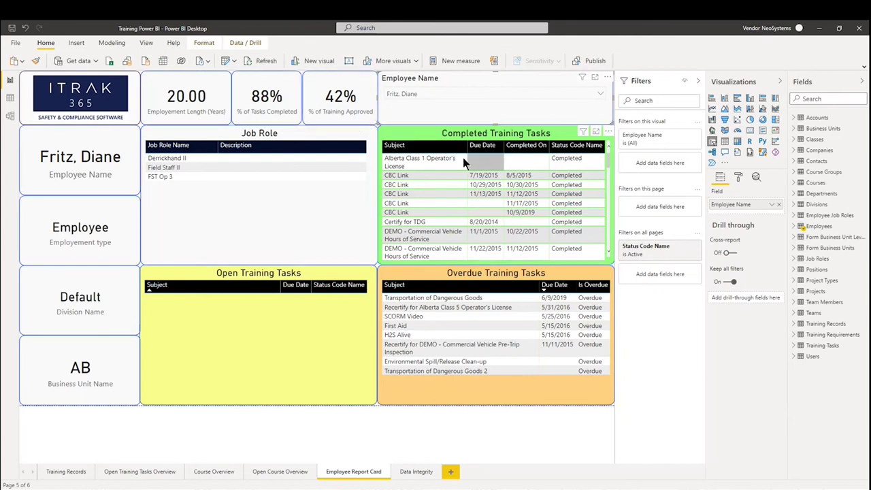
pyautogui.scroll(-10, 474, 169)
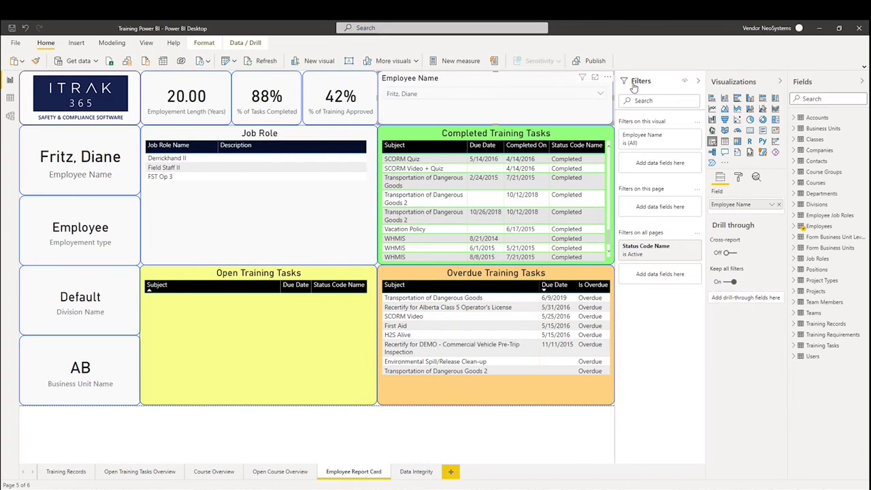
pyautogui.click(780, 81)
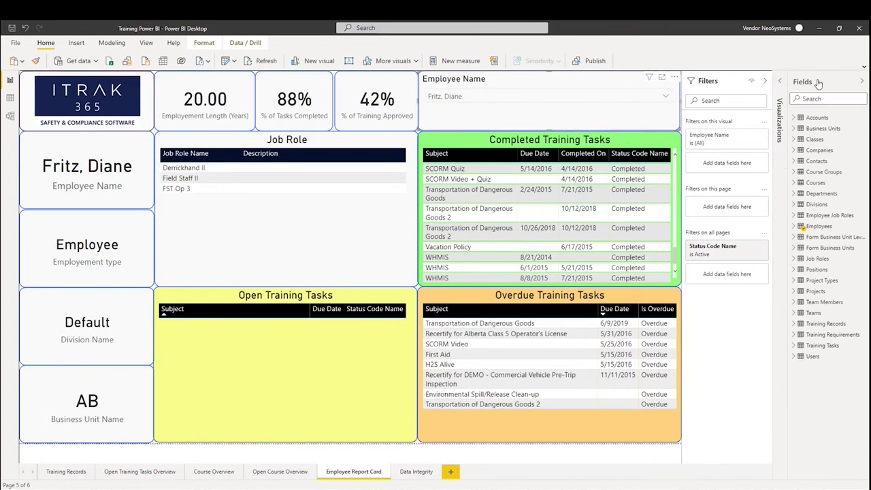
# Collapse the Fields pane and switch to the Data Integrity page of missing-data records
pyautogui.click(862, 82)
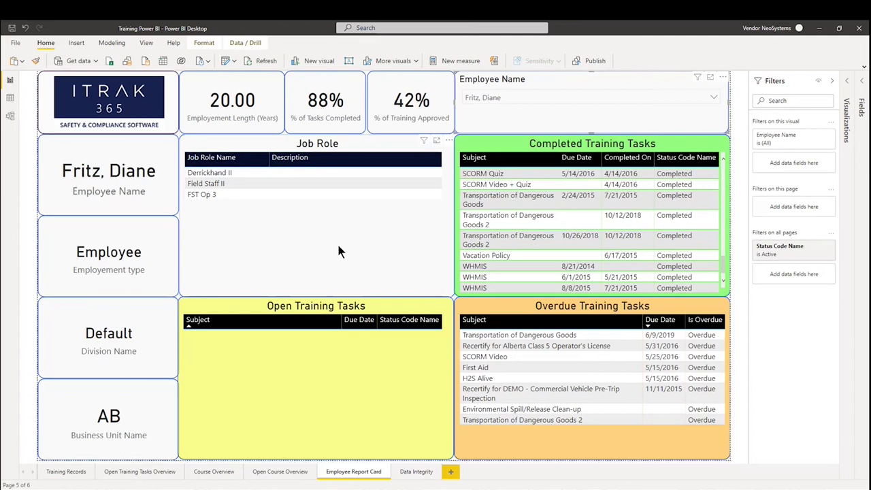
pyautogui.click(414, 471)
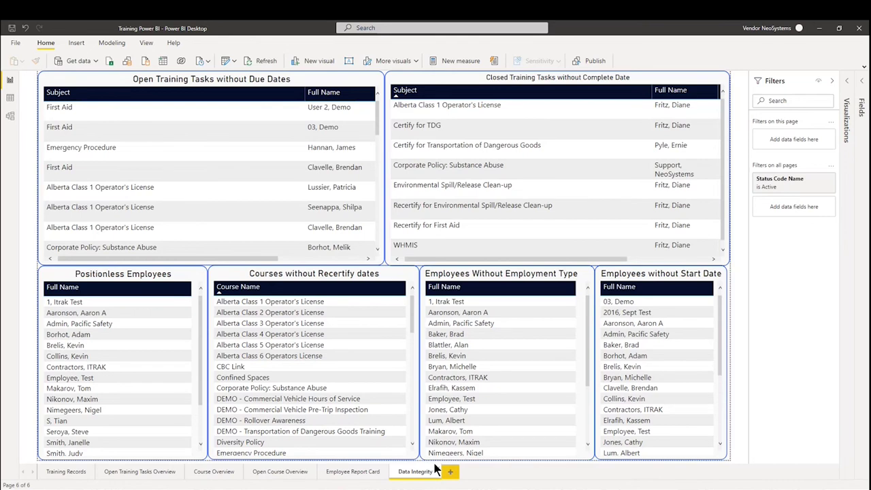
pyautogui.rightClick(563, 307)
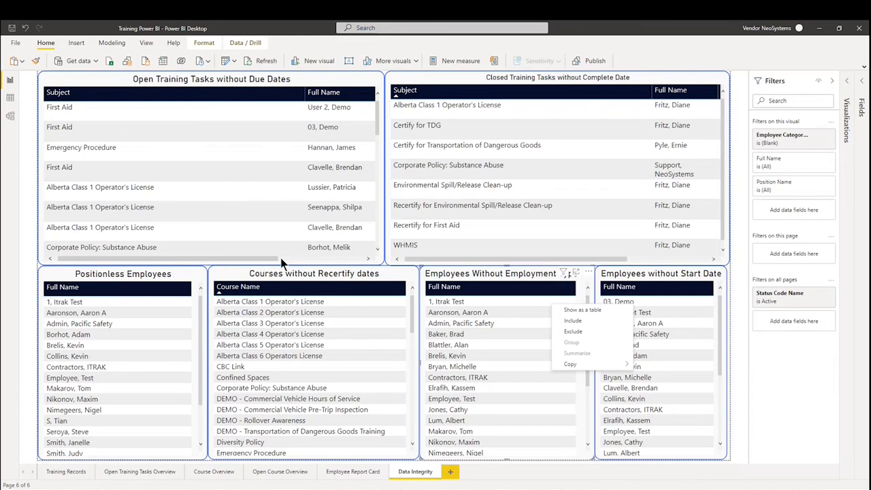
pyautogui.click(255, 246)
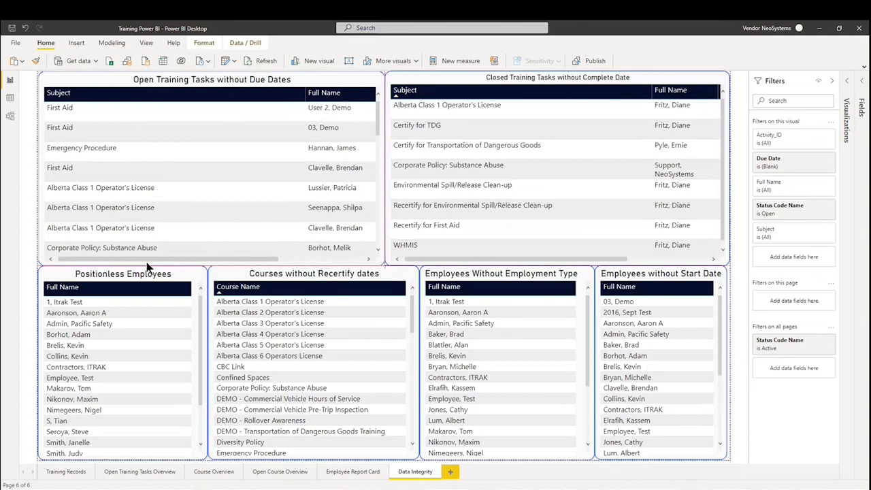
pyautogui.moveTo(146, 261); pyautogui.dragTo(231, 259)
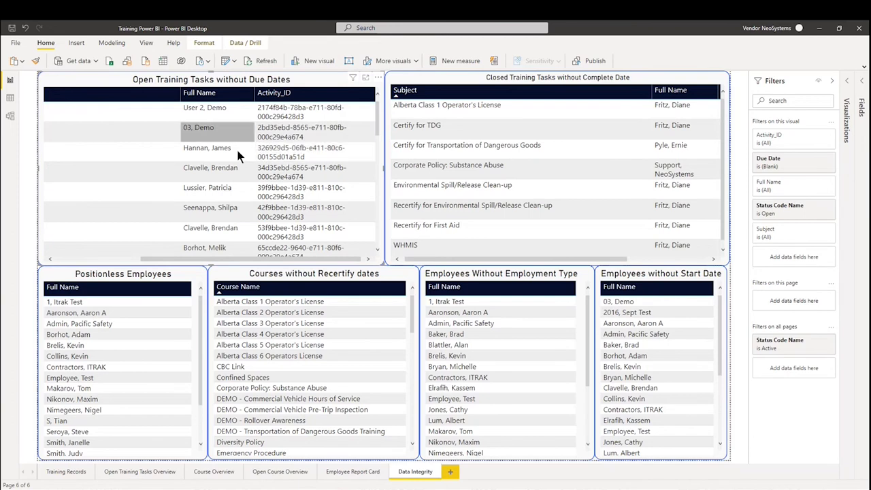
pyautogui.moveTo(260, 257); pyautogui.dragTo(159, 270)
pyautogui.scroll(-1, 188, 163)
pyautogui.scroll(-5, 187, 160)
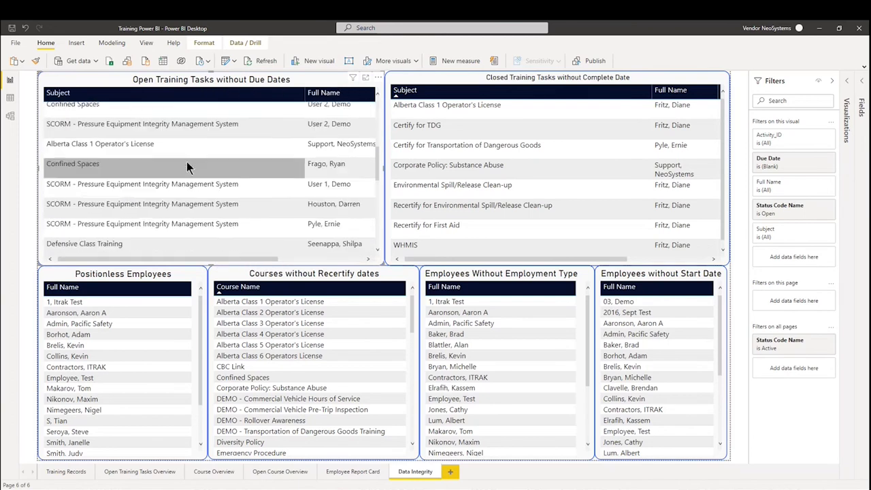
pyautogui.scroll(-3, 186, 162)
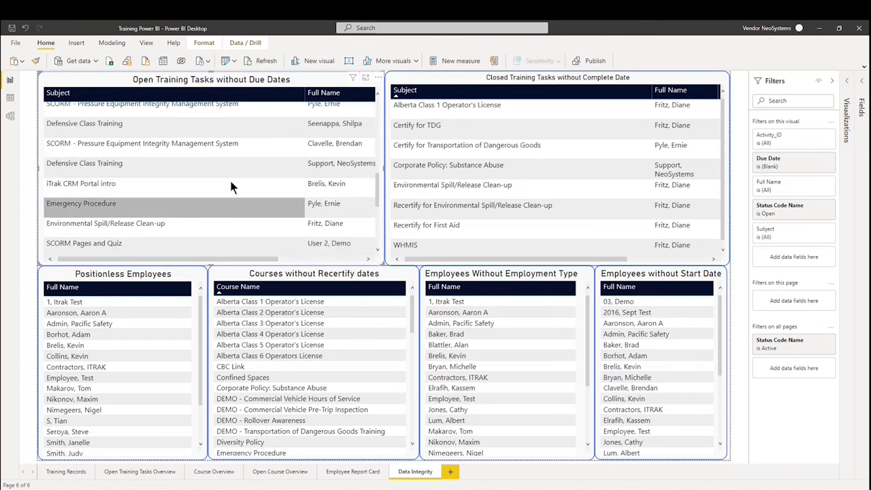
pyautogui.scroll(-3, 227, 167)
pyautogui.scroll(-3, 226, 167)
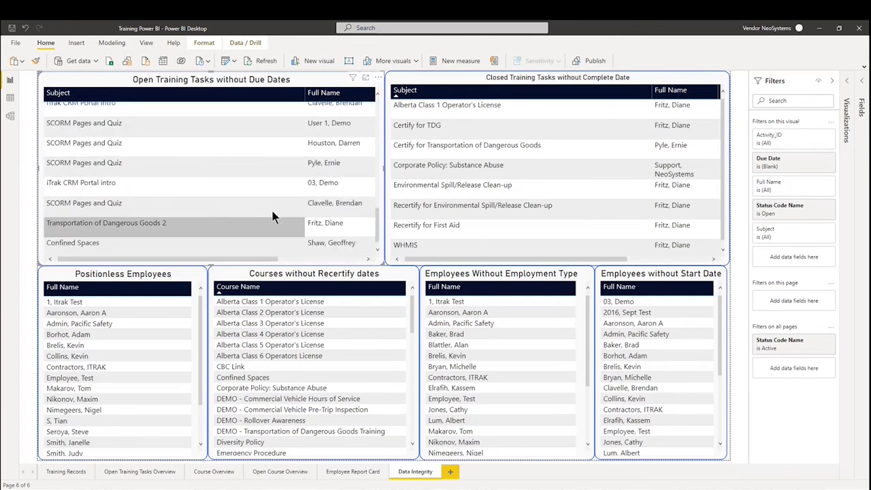
pyautogui.scroll(2, 226, 244)
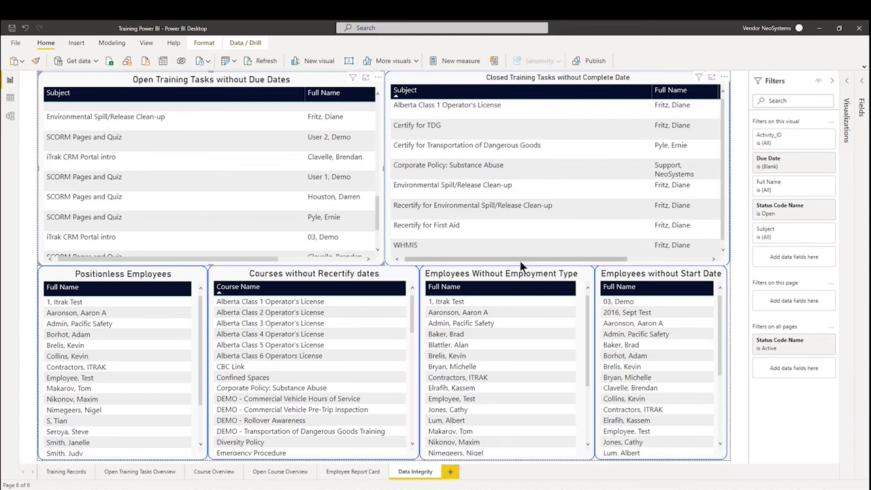
pyautogui.moveTo(520, 260); pyautogui.dragTo(542, 269)
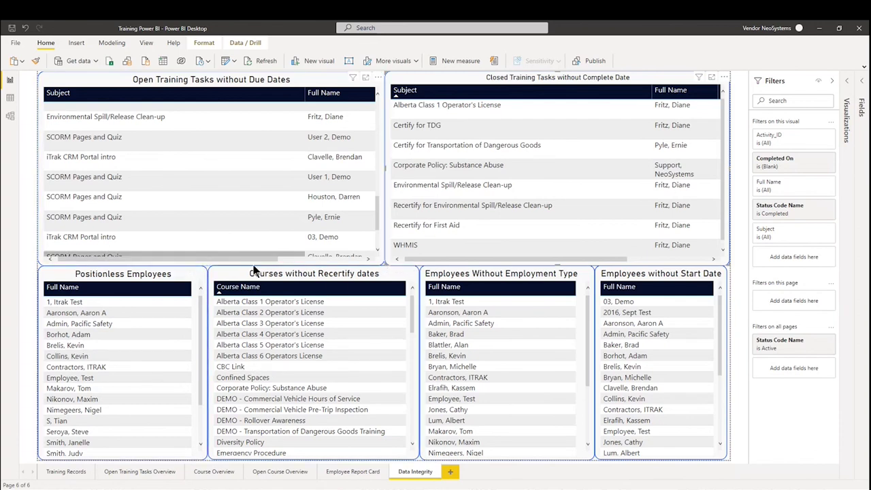
pyautogui.scroll(-5, 348, 303)
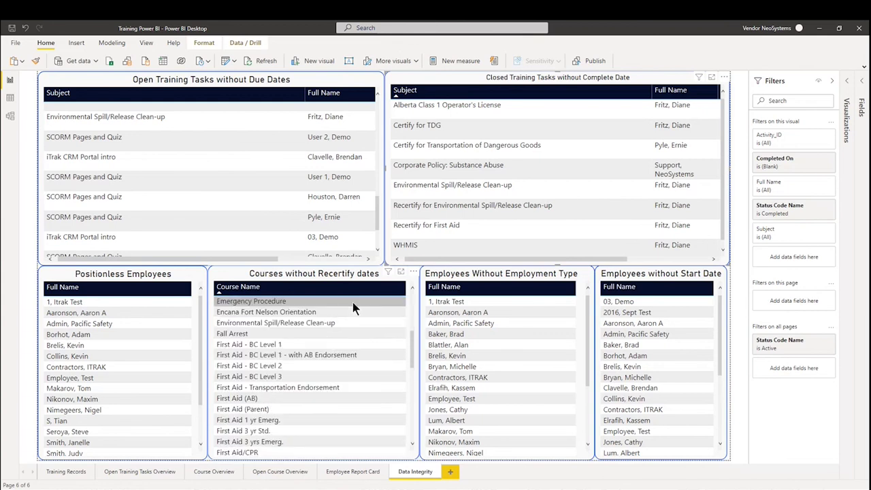
pyautogui.scroll(-4, 352, 304)
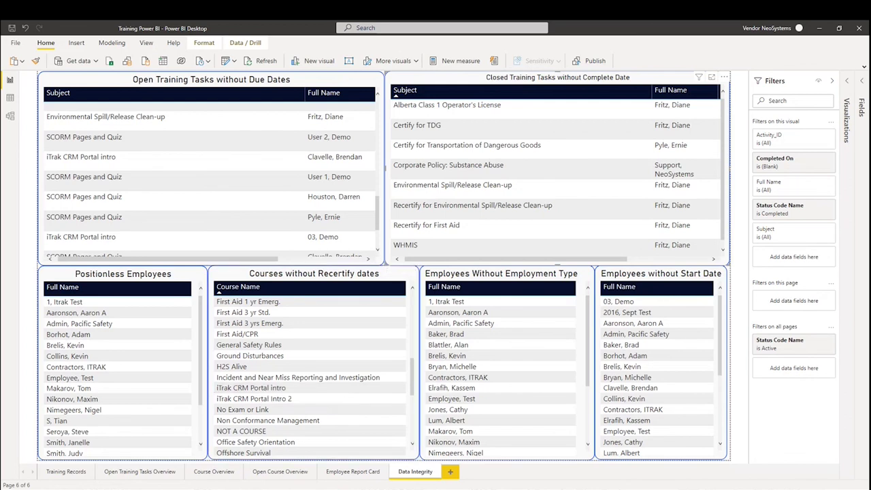
pyautogui.scroll(2, 387, 439)
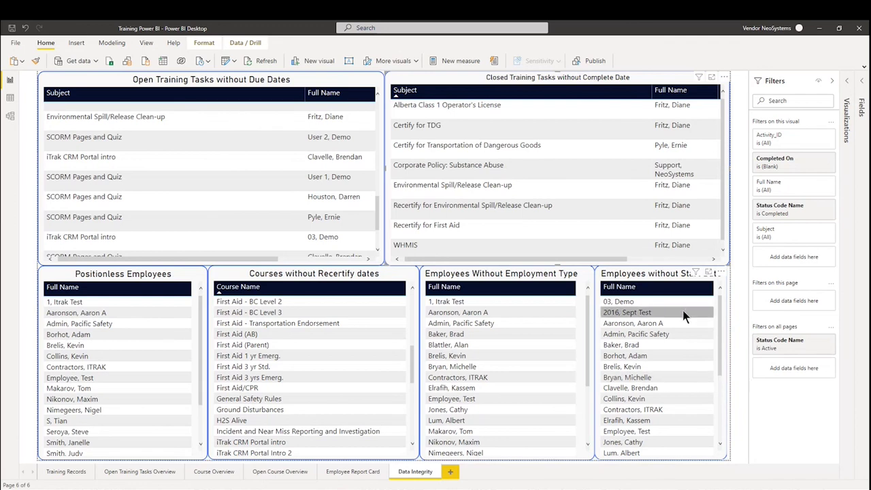
pyautogui.scroll(-5, 683, 310)
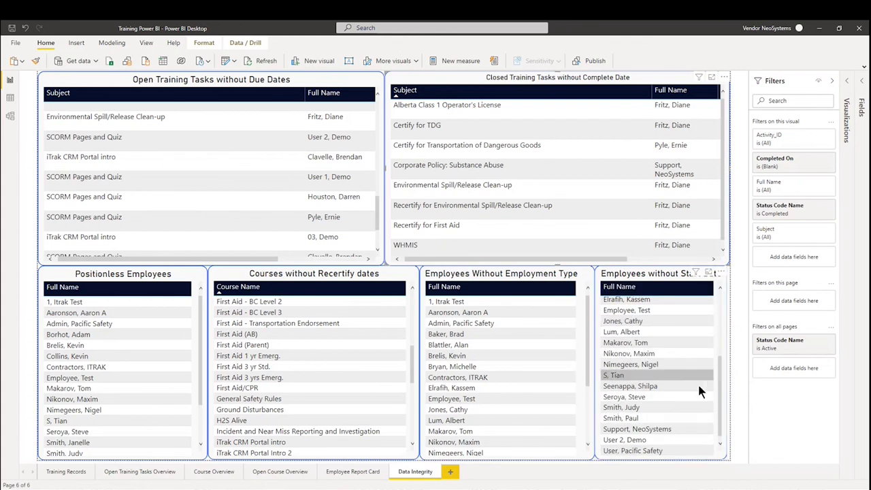
pyautogui.click(353, 471)
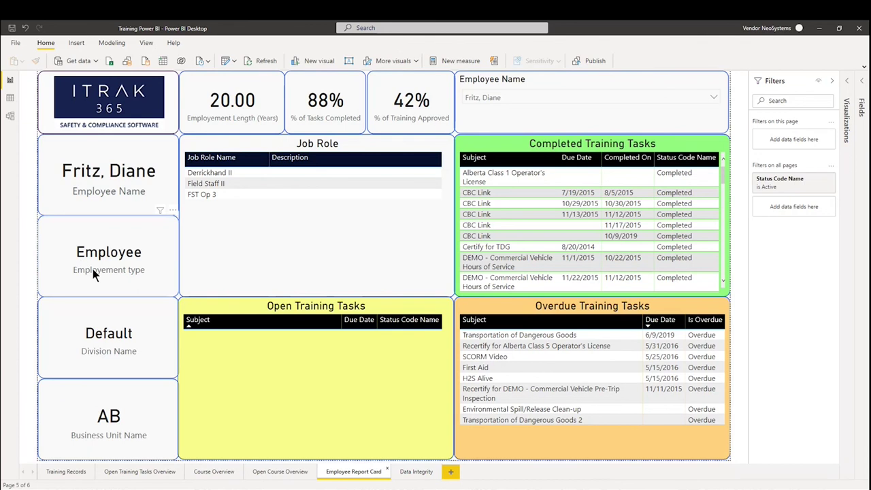
pyautogui.click(420, 476)
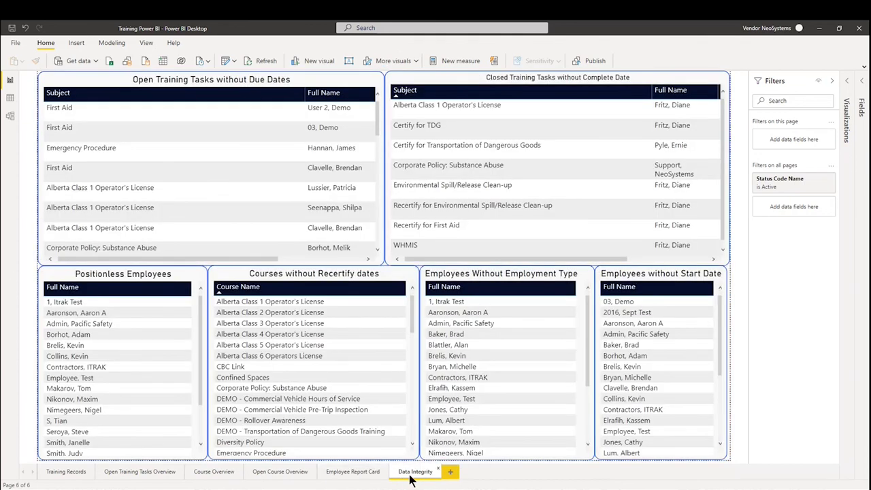